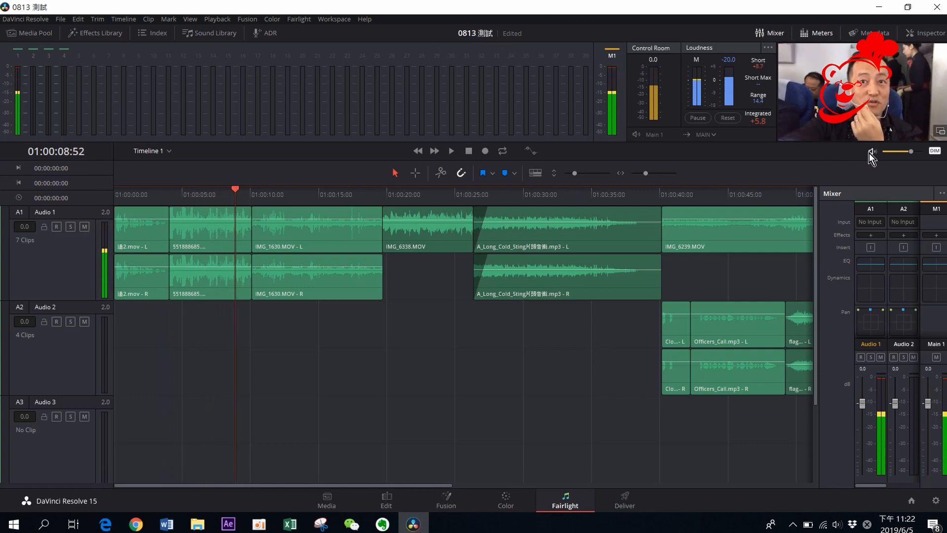
Mute the monitor output while playing back the timeline
key("space")
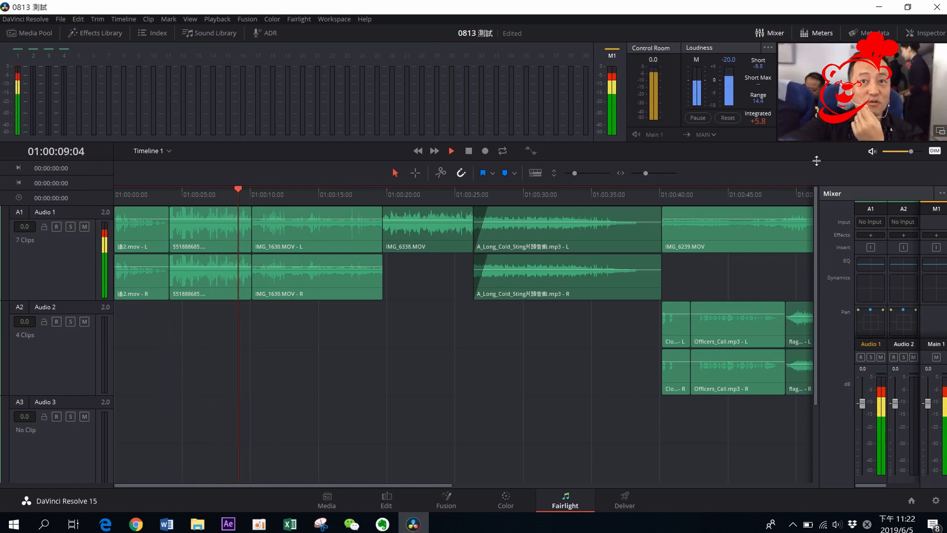
left_click(872, 151)
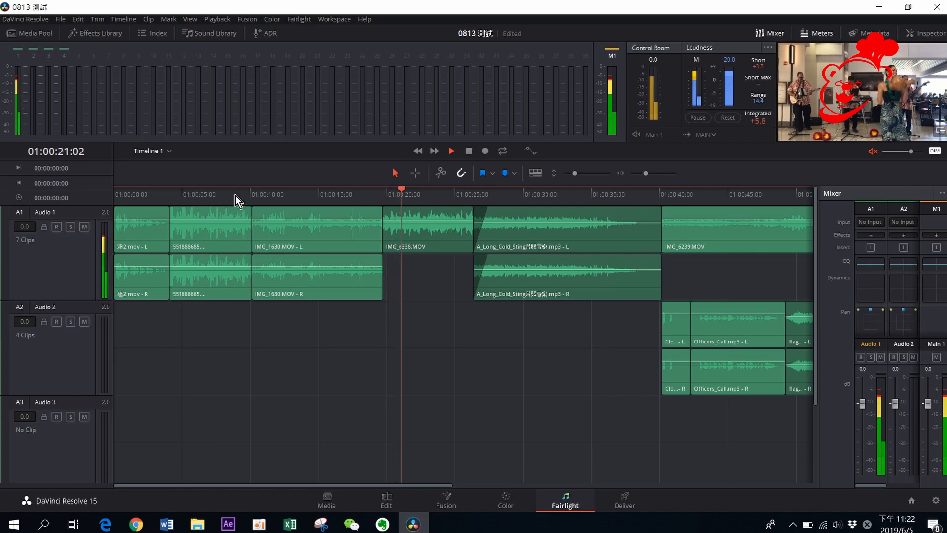
key("space")
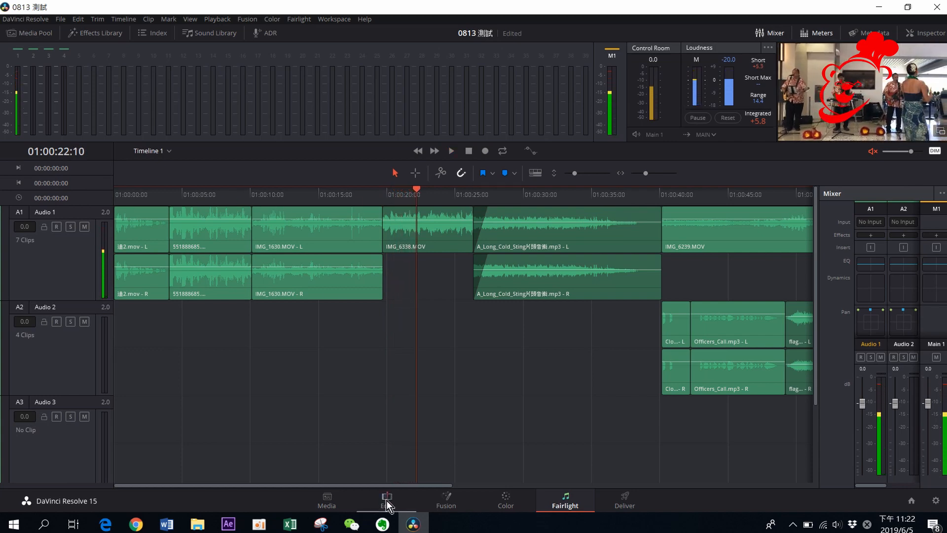
Compare the timeline on the Edit and Fairlight pages, moving the playhead through the opening clips
left_click(386, 500)
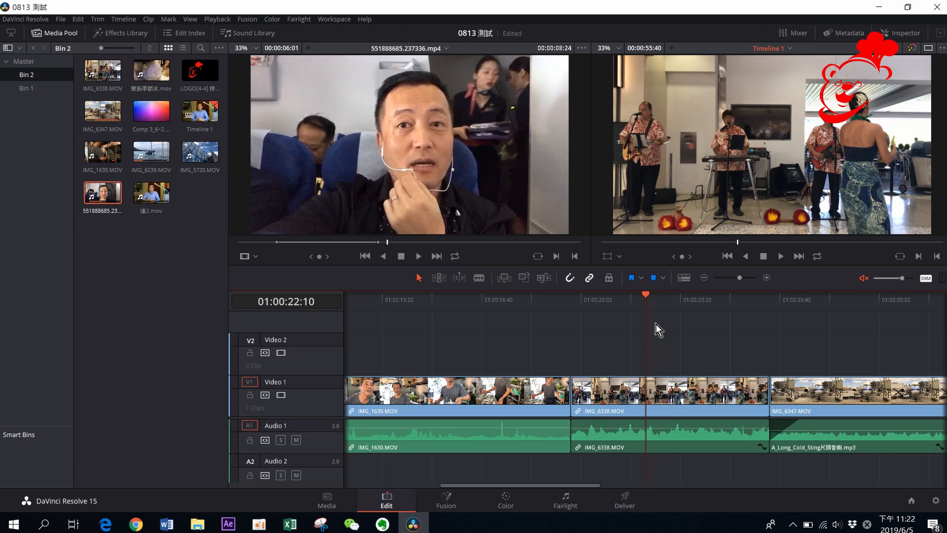
left_click(567, 499)
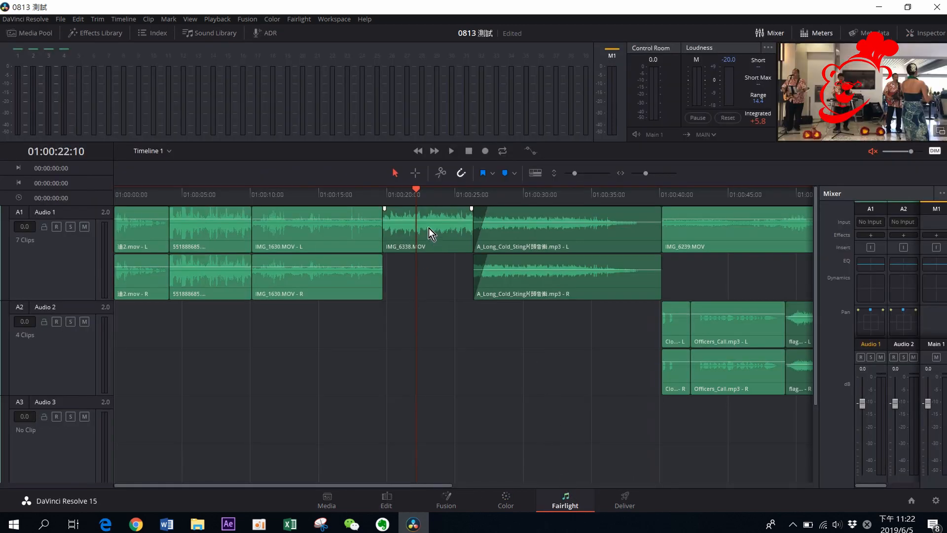
left_click_drag(418, 195, 144, 212)
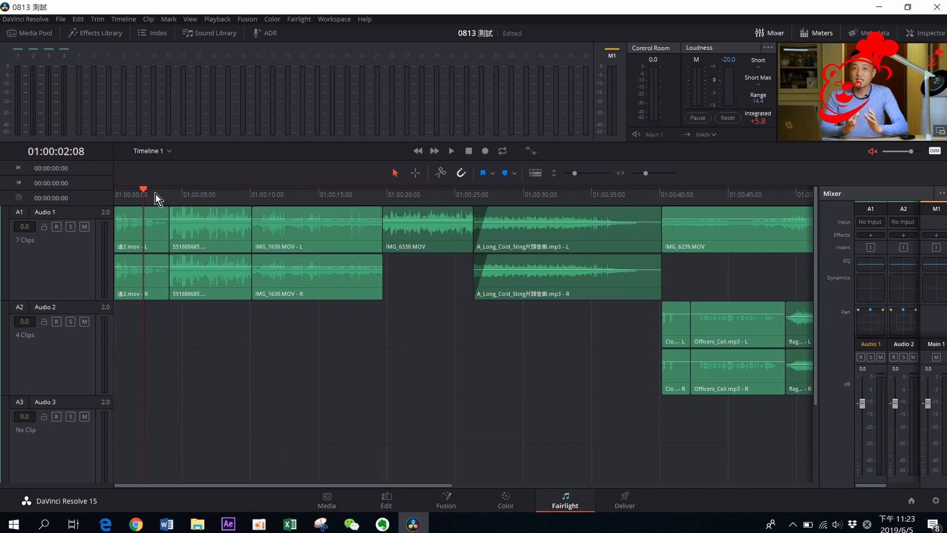
left_click(387, 500)
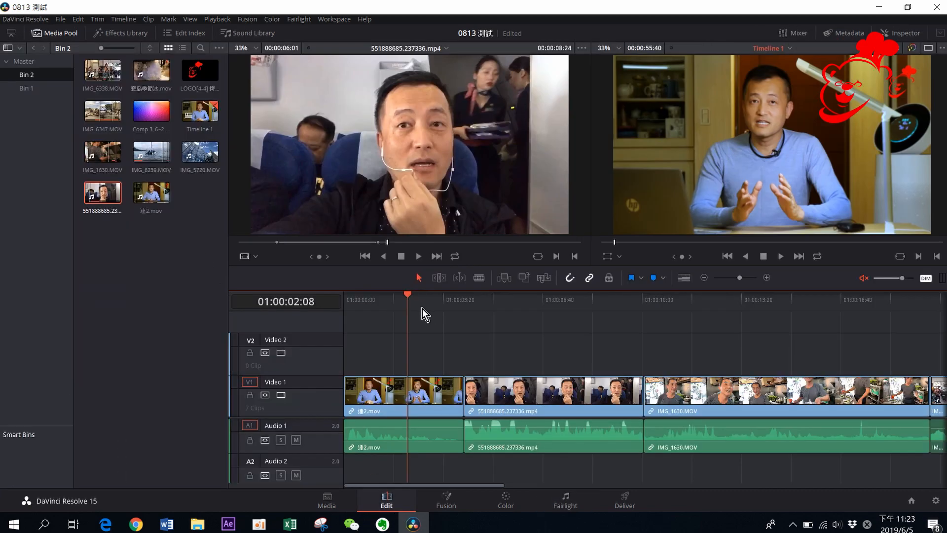
left_click_drag(410, 298, 517, 305)
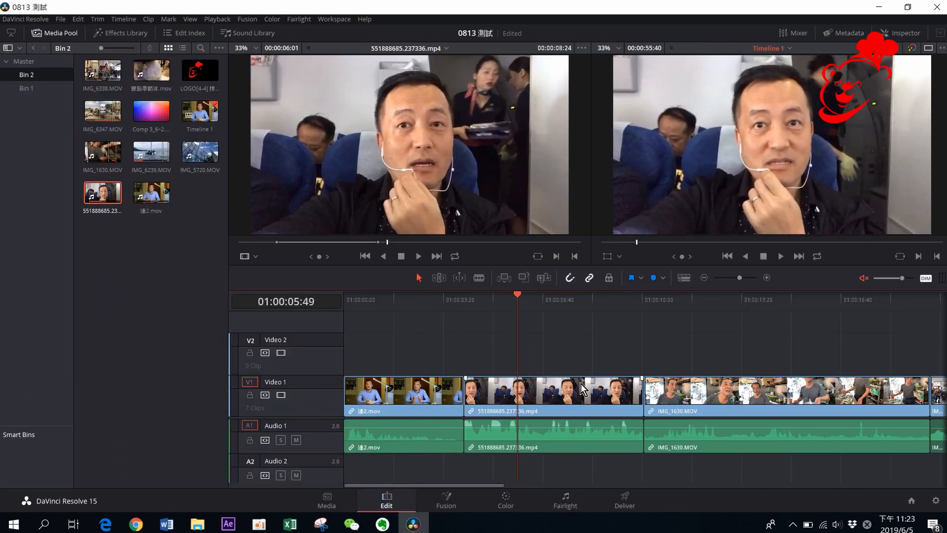
left_click(565, 501)
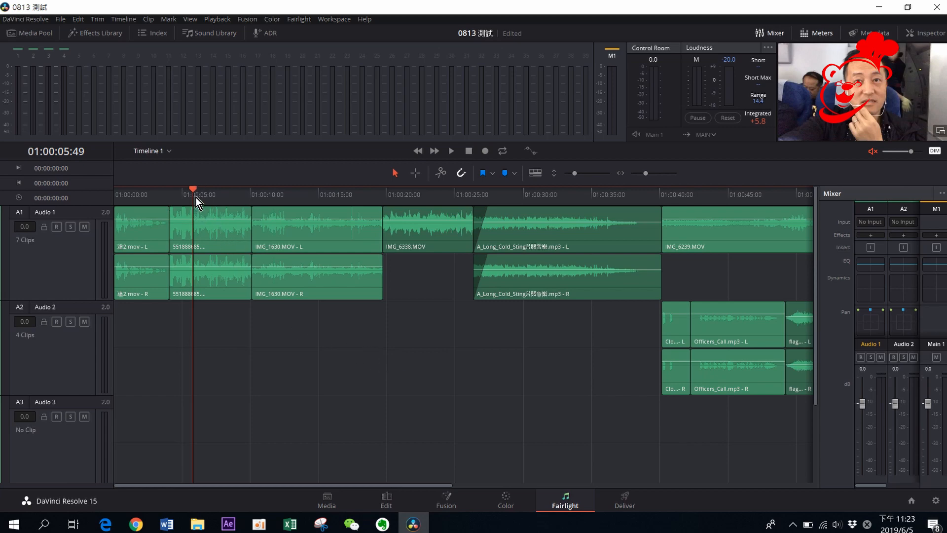
Play the dialogue clips from the beginning of the timeline
left_click_drag(192, 190, 122, 193)
key("space")
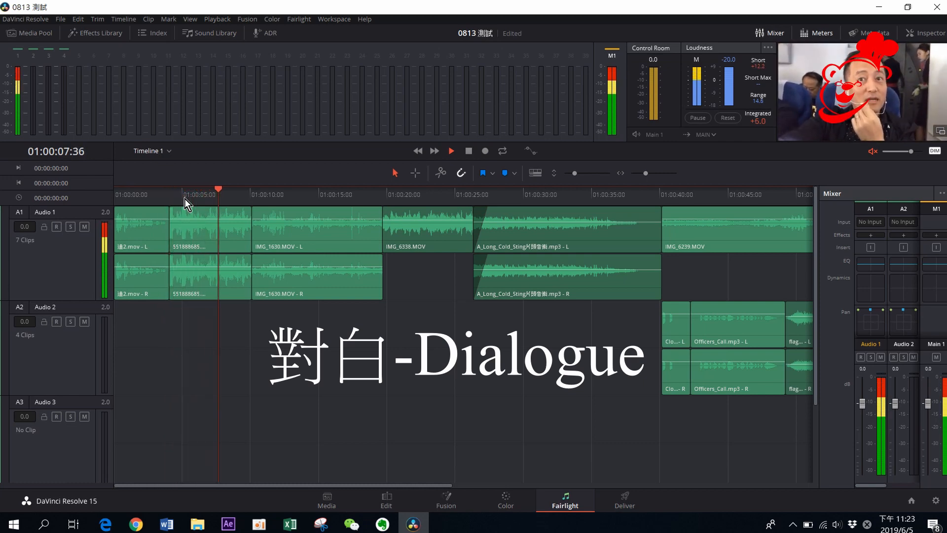
key("space")
Preview the background-sound clips on Audio 1 between about 10 and 23 seconds
mouse_move(224, 190)
left_mouse_down()
mouse_move(133, 193)
mouse_move(213, 196)
left_mouse_up()
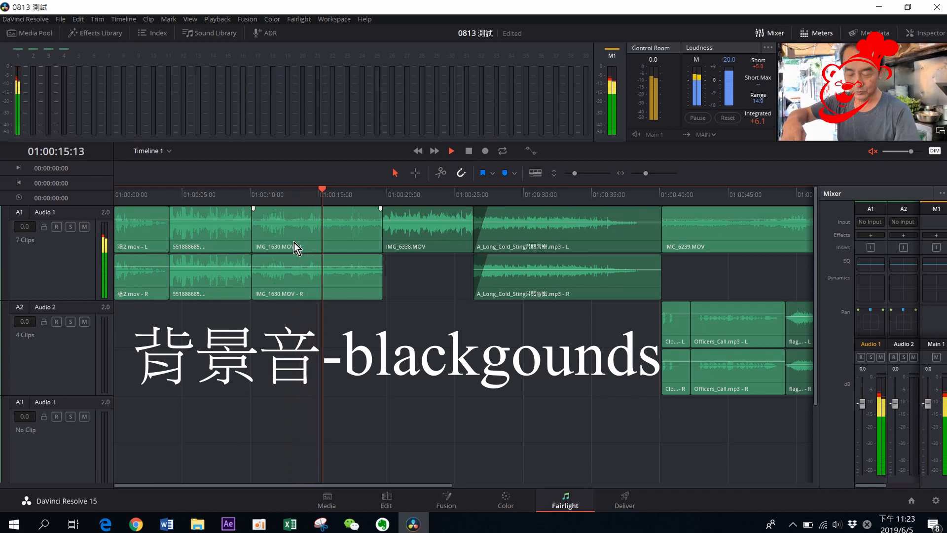
left_click(366, 193)
left_click_drag(397, 198, 404, 201)
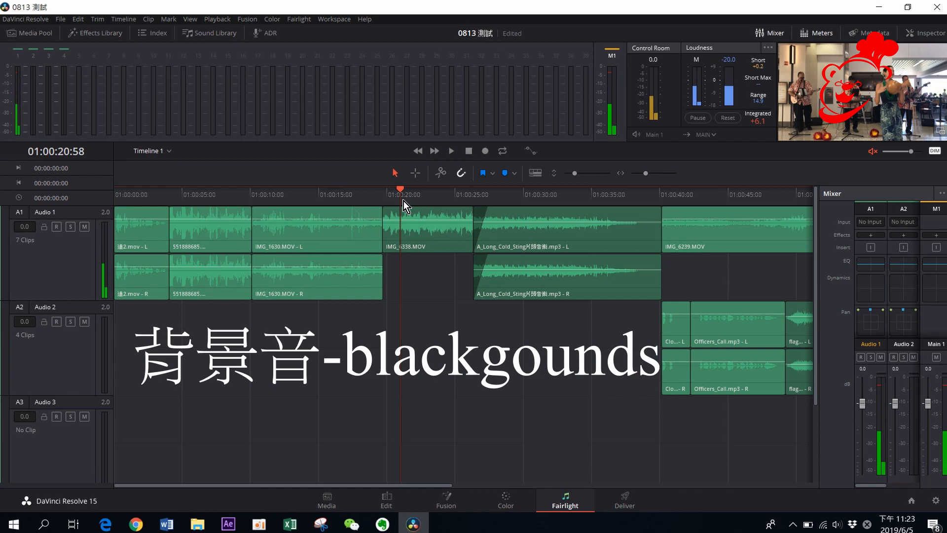
key("space")
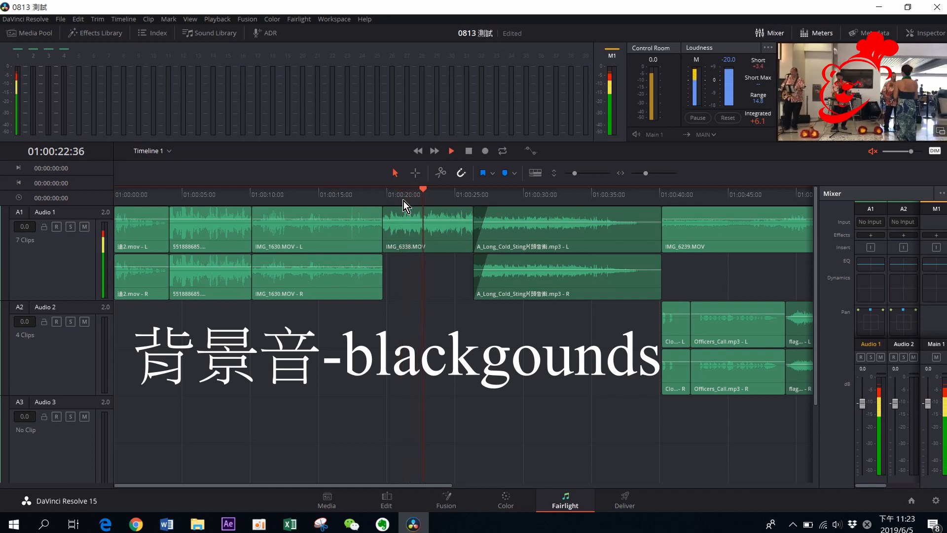
left_click(438, 191)
left_click_drag(438, 192, 427, 194)
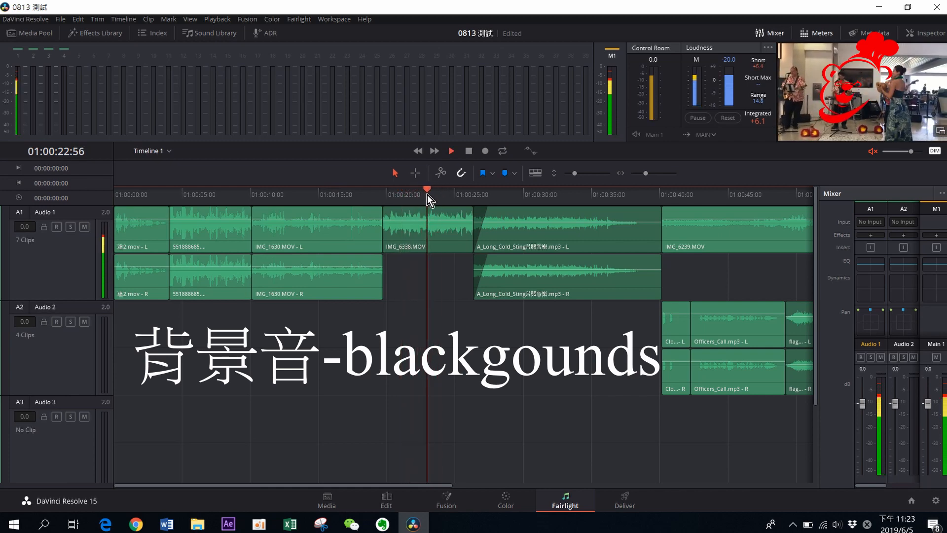
key("space")
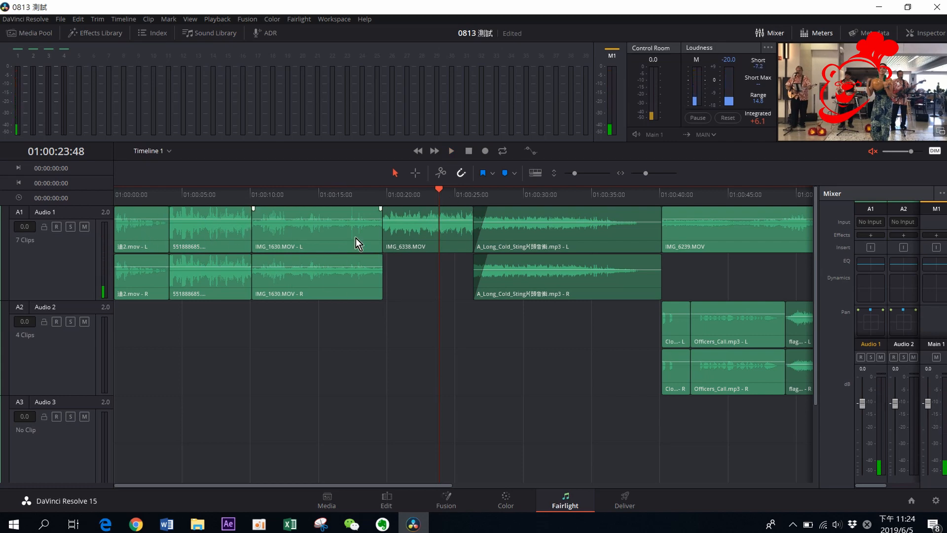
Play through the music clip and the sound-effects clips on Audio 2
left_click_drag(445, 194, 510, 199)
key("space")
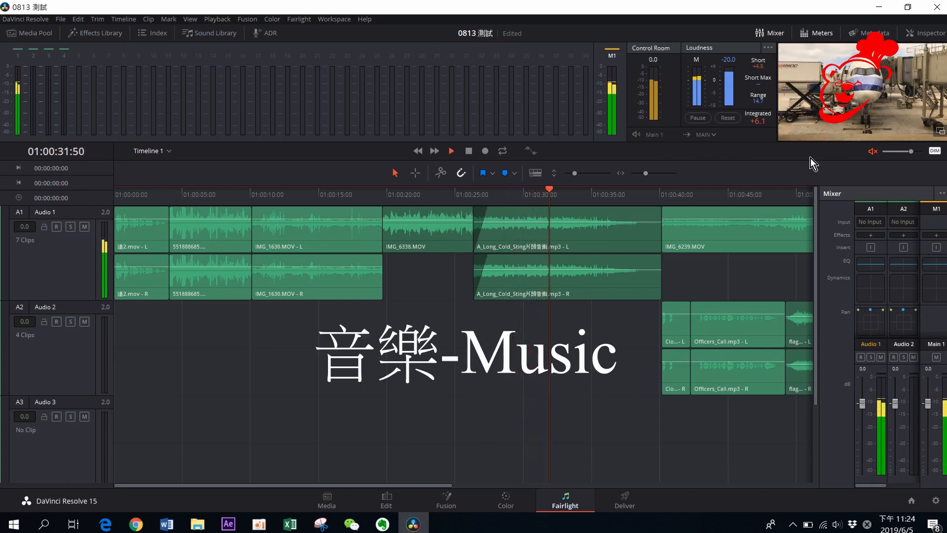
mouse_move(582, 264)
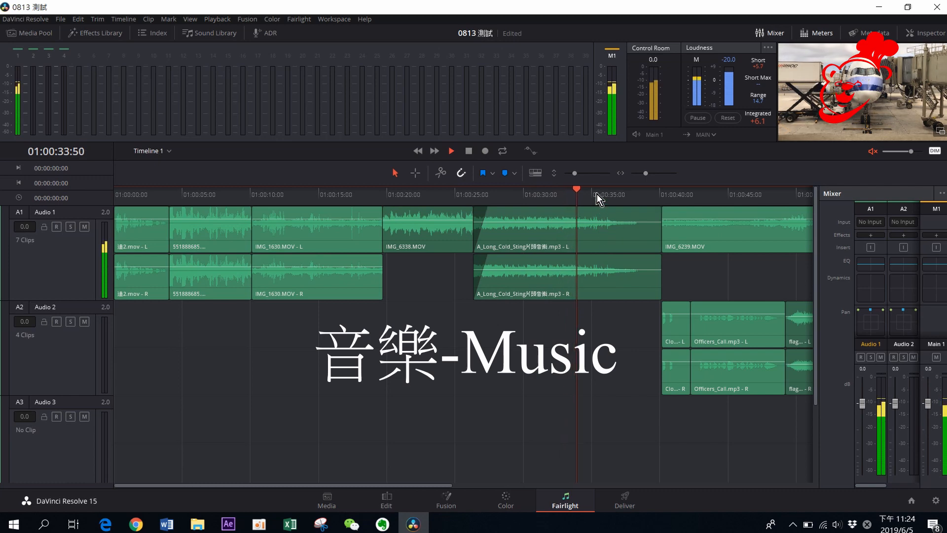
left_click(655, 195)
left_click_drag(655, 195, 665, 196)
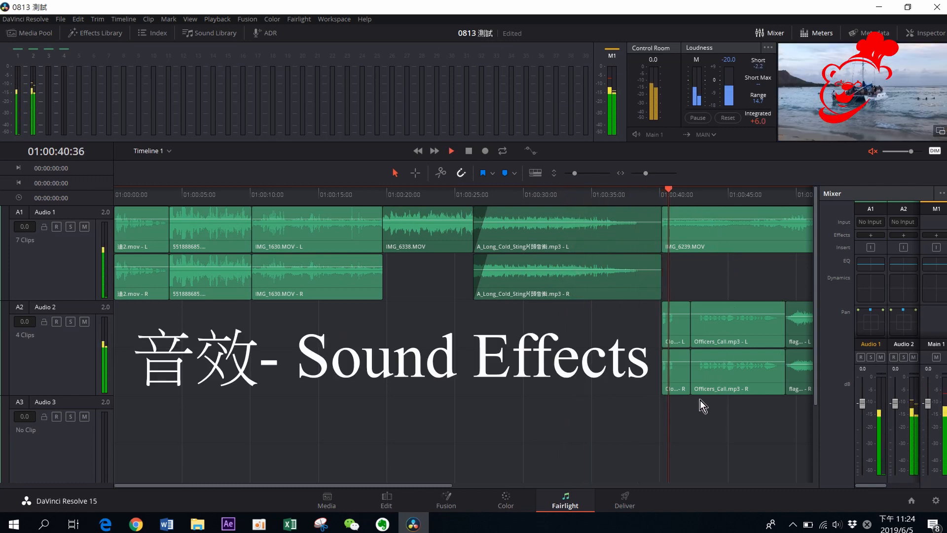
key("space")
Zoom into the timeline, scroll through the sound-effects clips and return to the timeline start
mouse_move(769, 357)
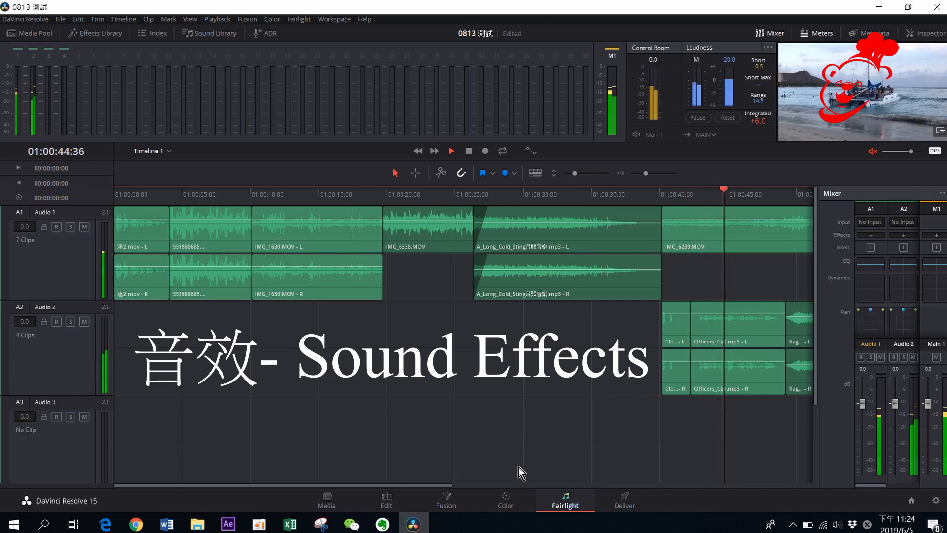
left_click_drag(645, 173, 647, 174)
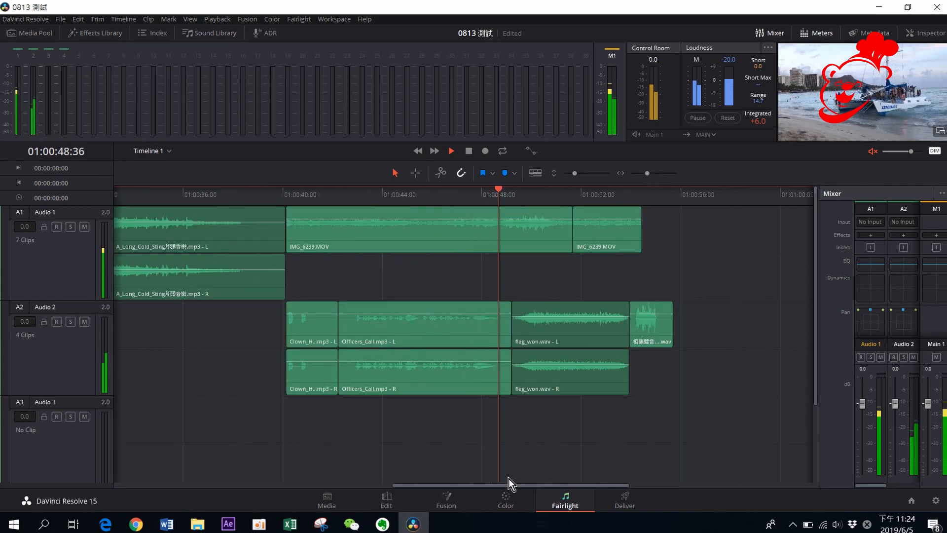
left_click_drag(501, 487, 447, 479)
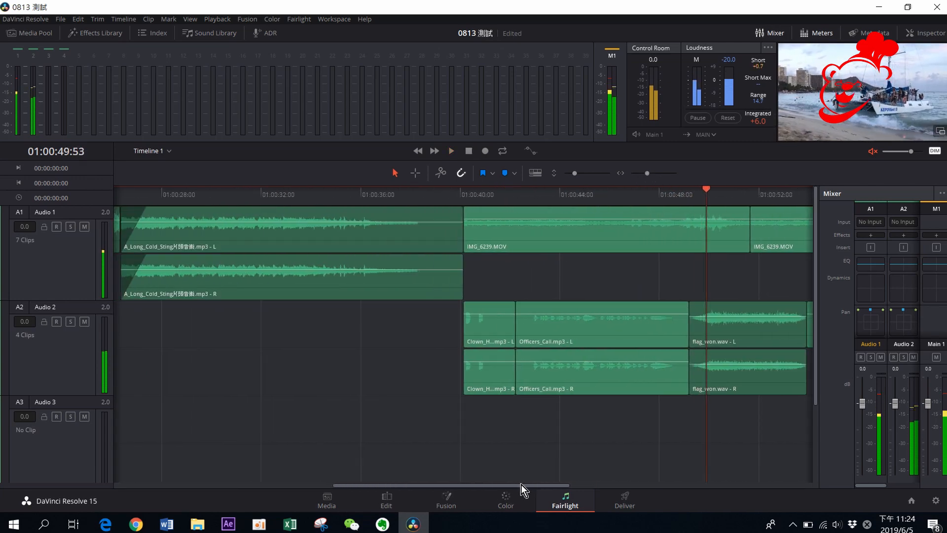
left_click_drag(517, 484, 572, 488)
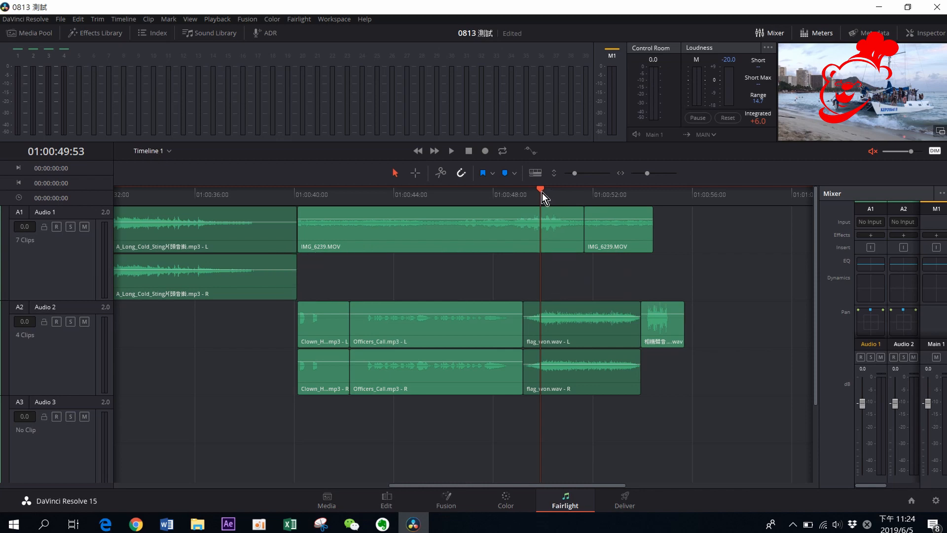
left_click_drag(542, 194, 406, 193)
scroll(398, 488, "left", 1)
left_click_drag(398, 488, 193, 481)
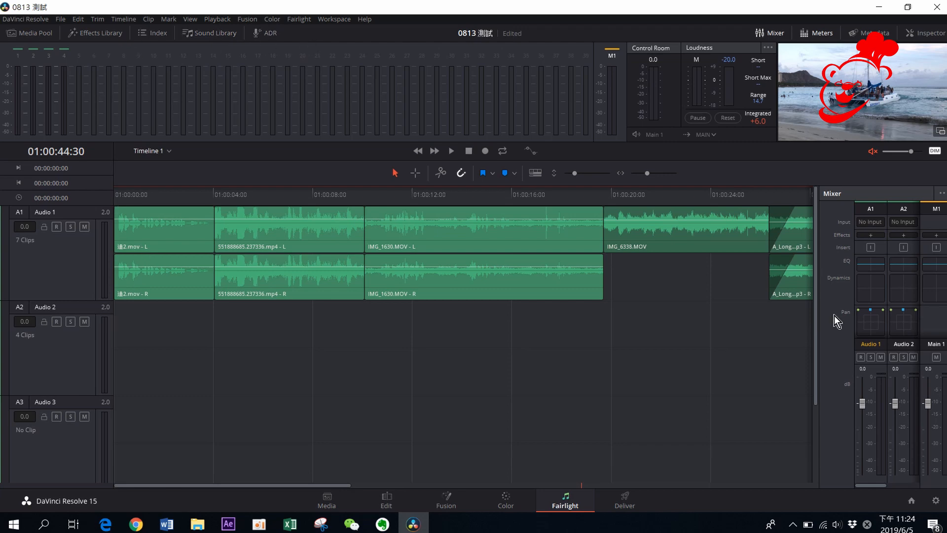
Open the Media Pool, Effects Library and Index panels
left_click(42, 34)
left_click(86, 34)
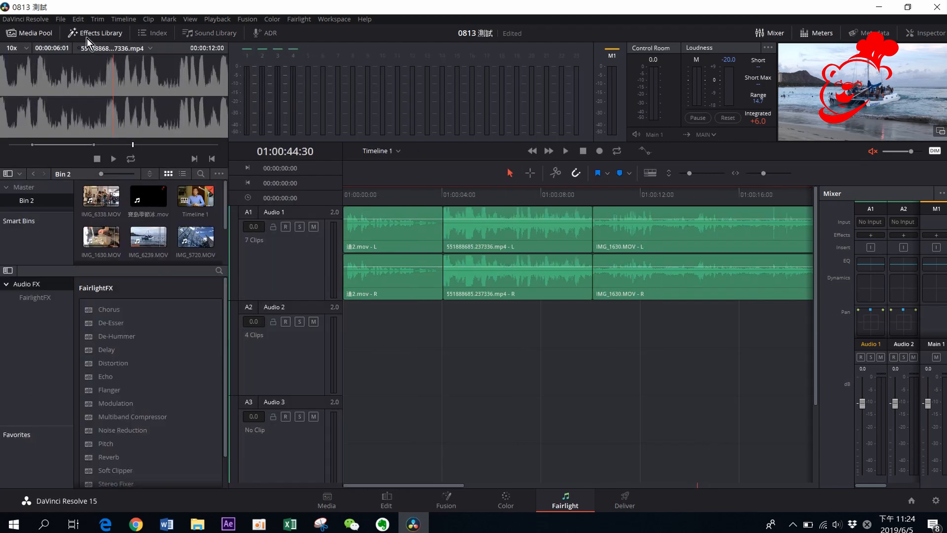
left_click(159, 34)
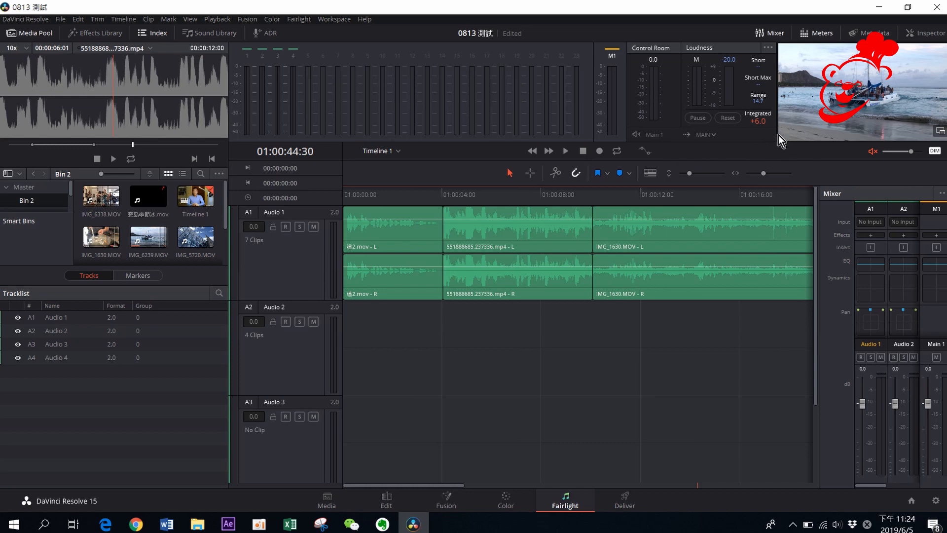
Resize the meters, timeline and mixer panels
left_click_drag(772, 142, 718, 93)
left_click_drag(521, 144, 511, 311)
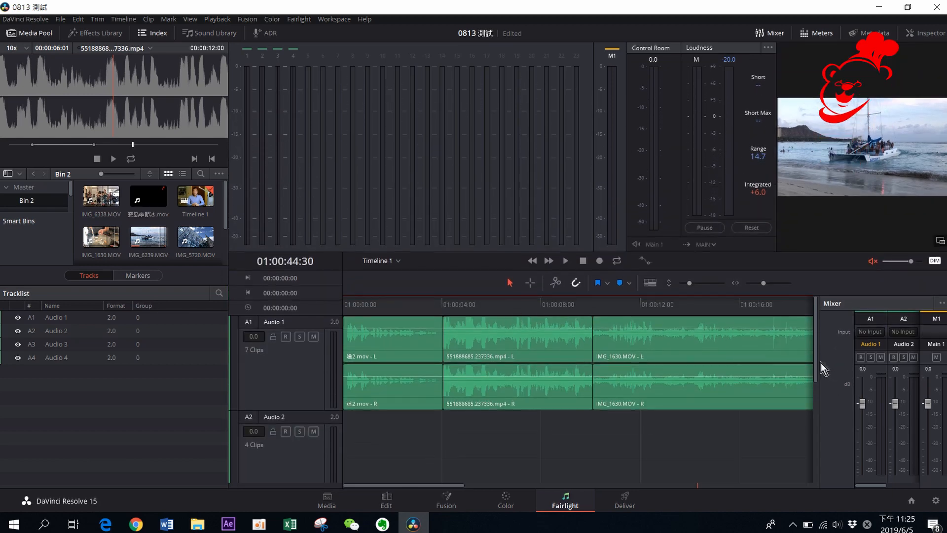
left_click_drag(821, 363, 753, 365)
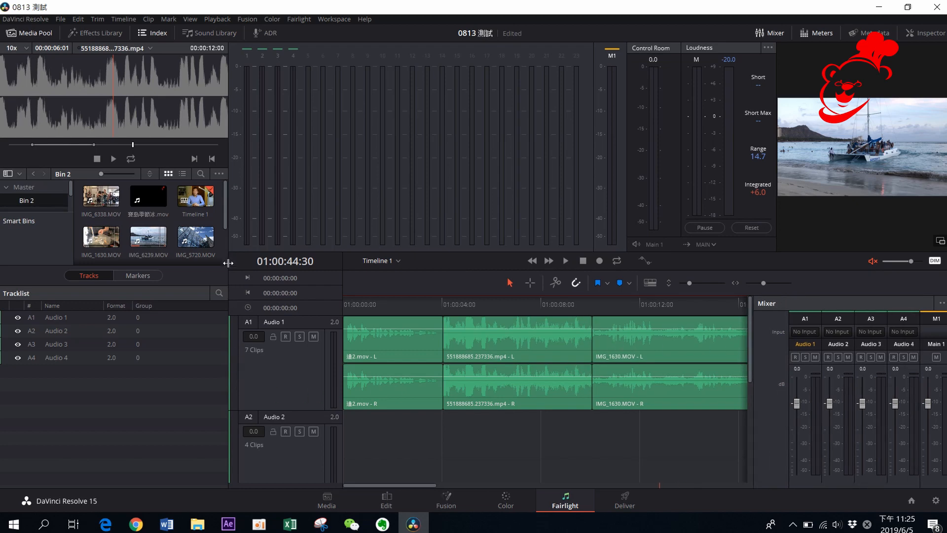
Reset the workspace to the default UI layout
left_click_drag(228, 264, 388, 275)
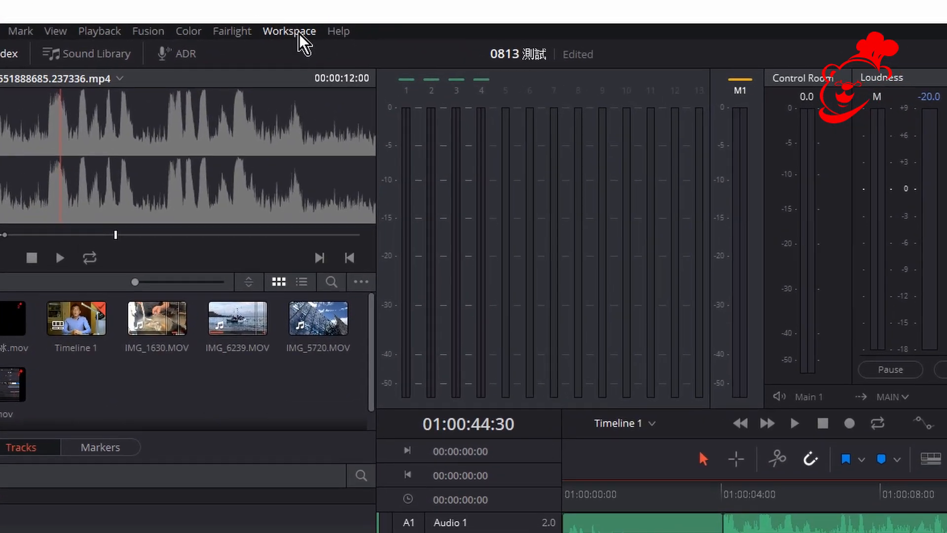
left_click(338, 20)
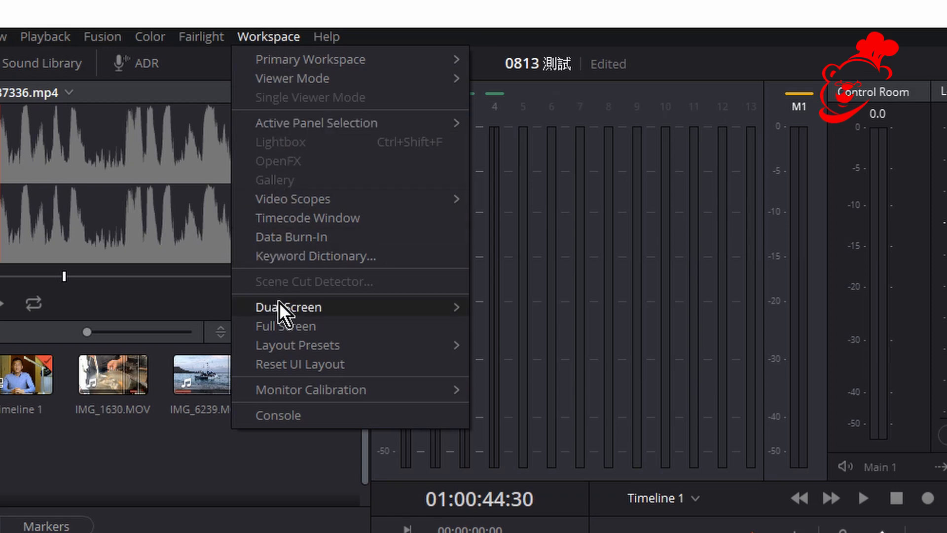
mouse_move(310, 382)
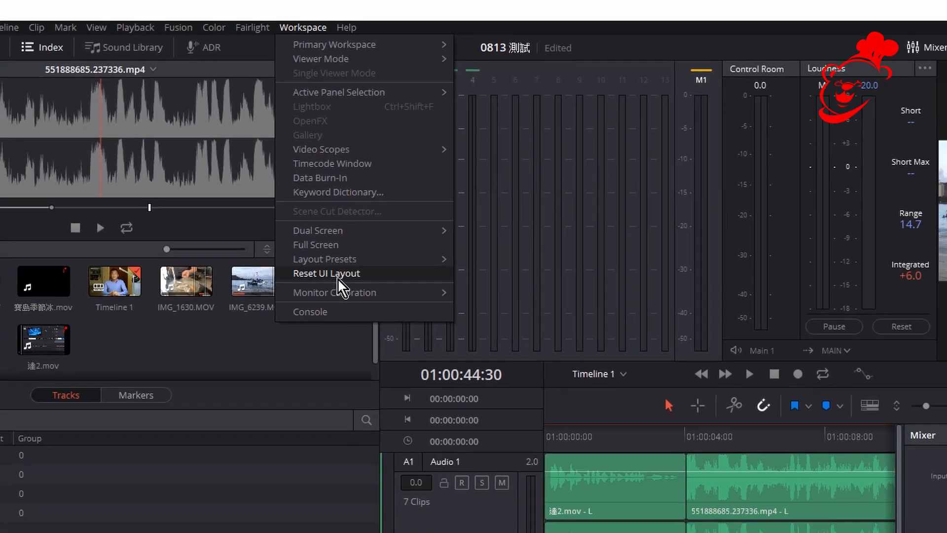
left_click(338, 274)
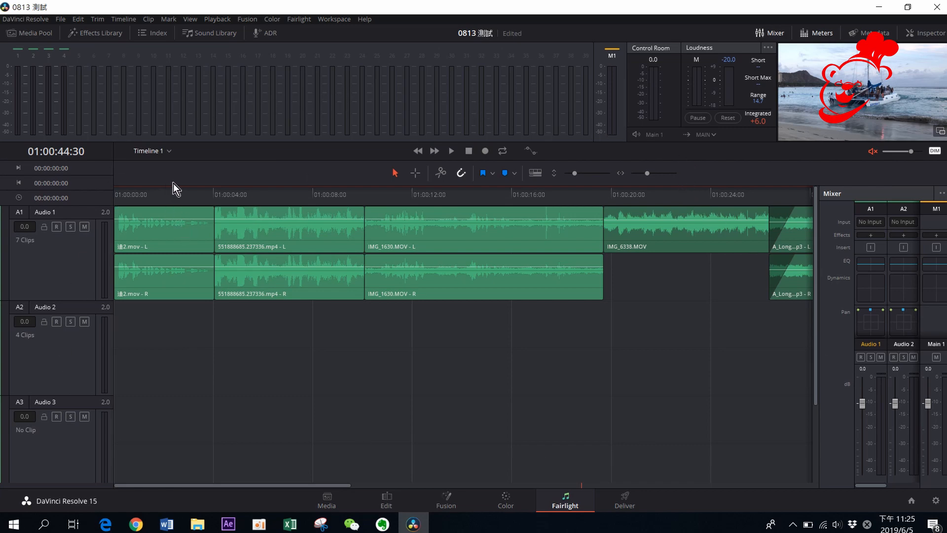
Play the timeline from the start with the second dialogue clip selected
left_click_drag(270, 197, 117, 194)
left_click(245, 224)
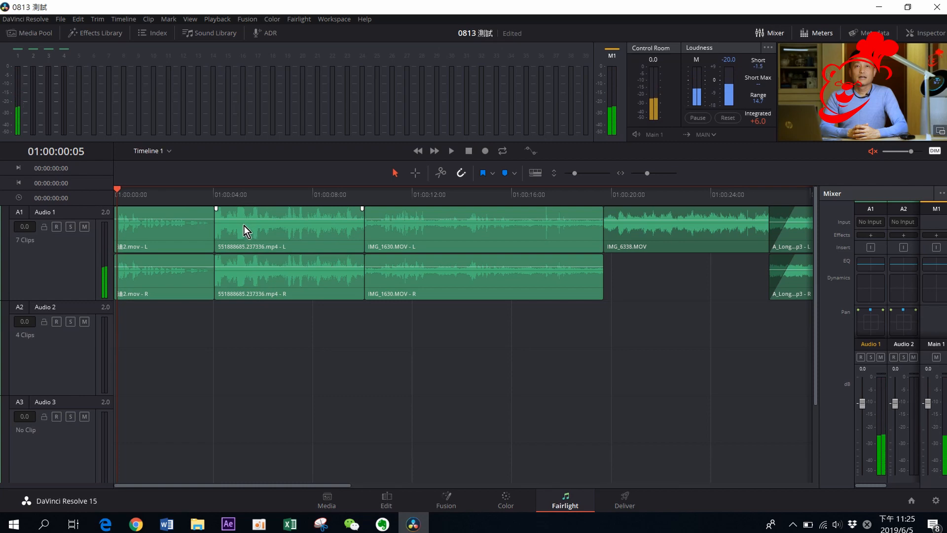
key("space")
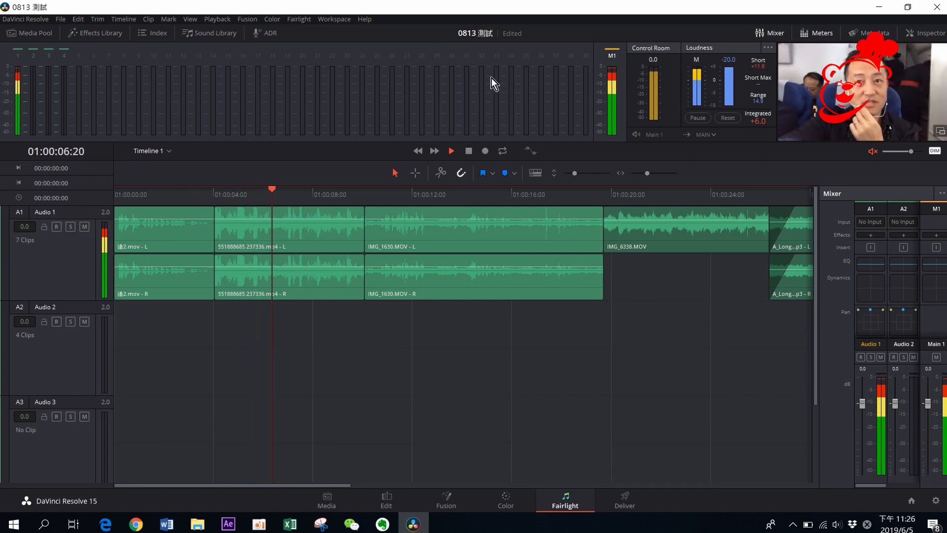
key("space")
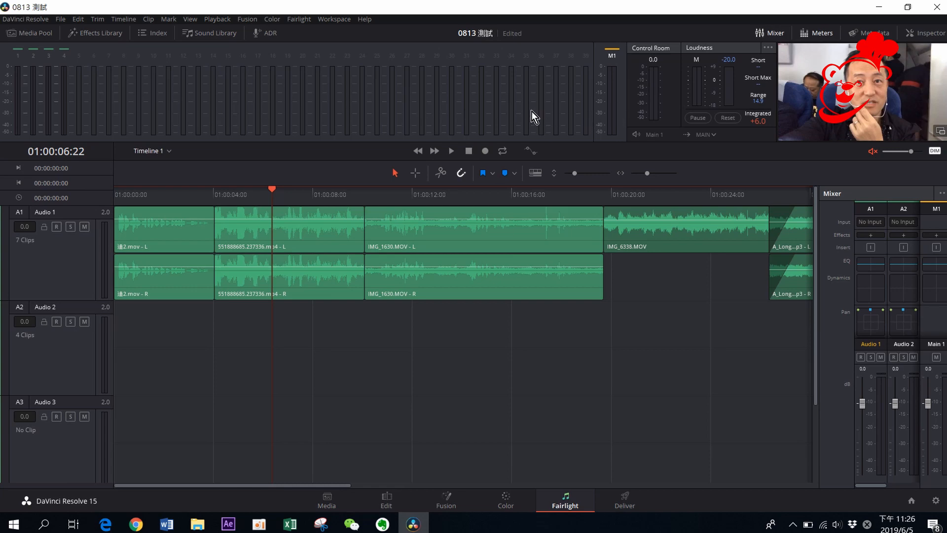
key("space")
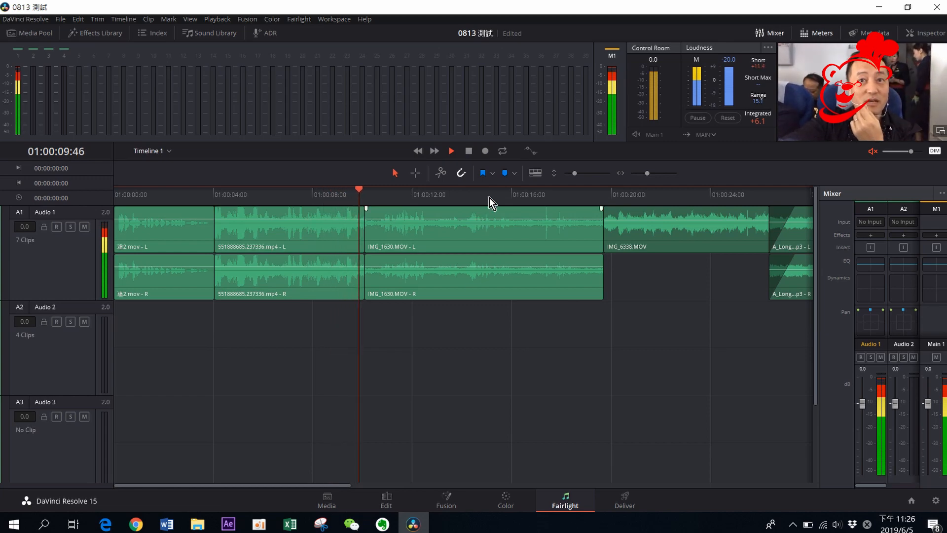
Zoom the timeline out to fit all clips and play through them
left_click_drag(647, 176, 643, 176)
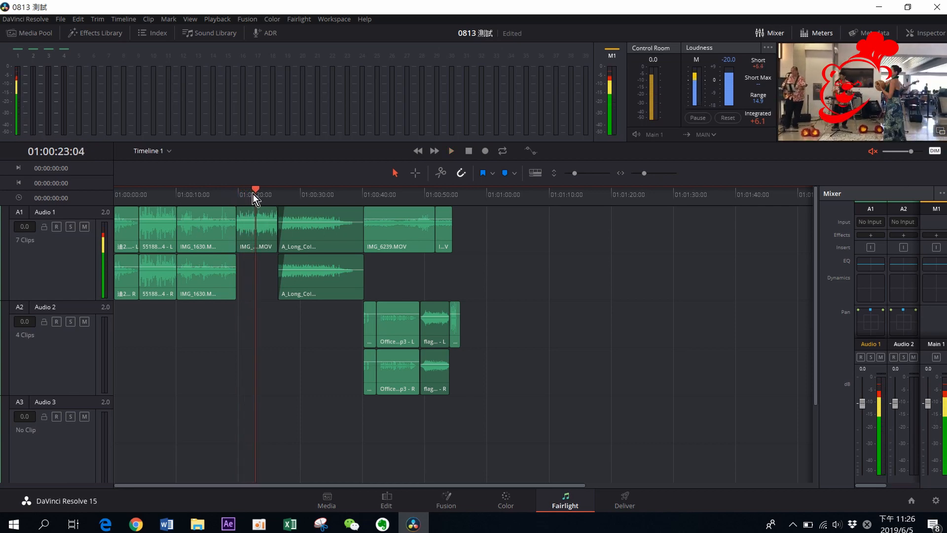
left_click_drag(252, 193, 242, 196)
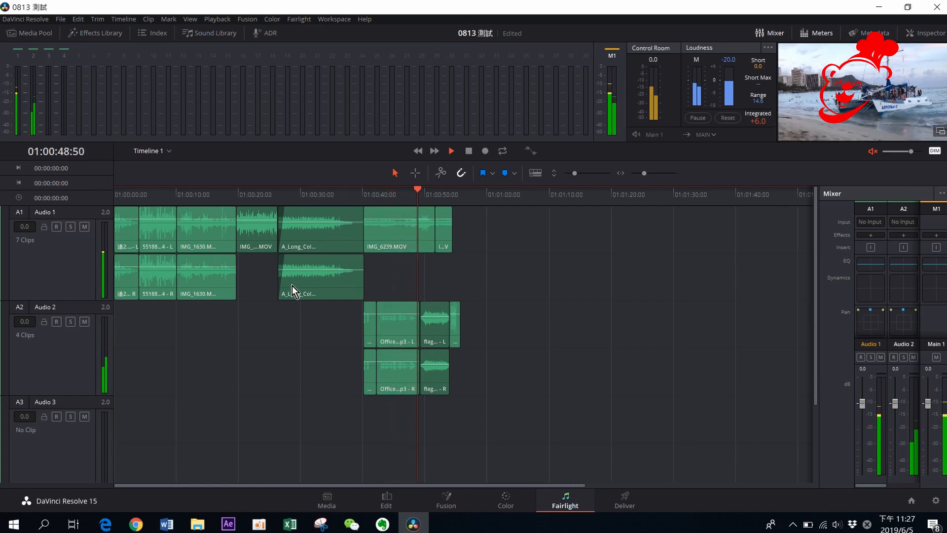
left_click_drag(575, 177, 573, 177)
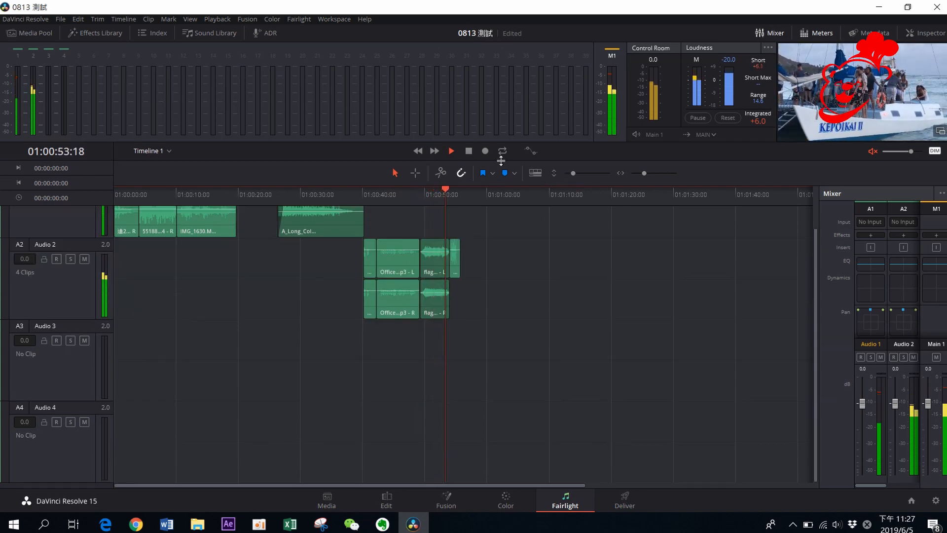
key("space")
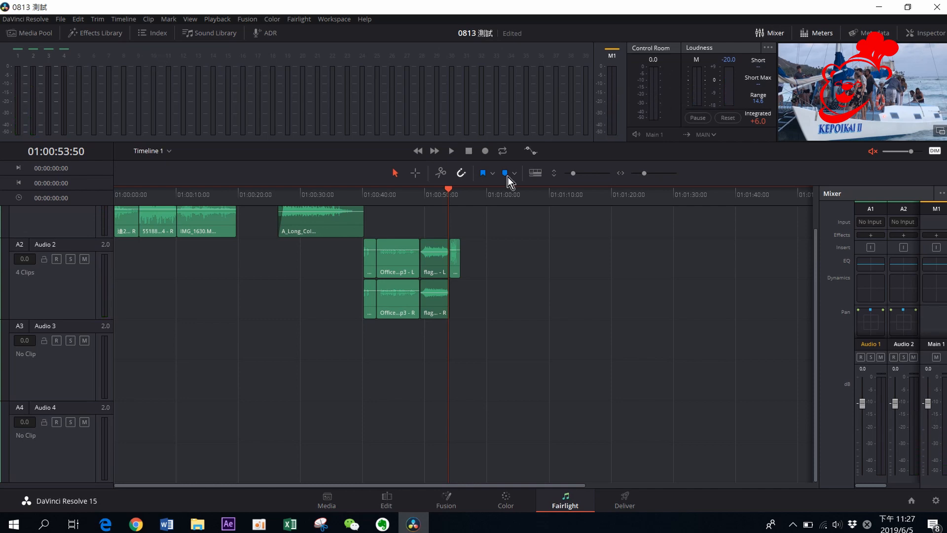
Move the playhead back to about 01:00:16 and play the timeline
left_click_drag(430, 192, 216, 194)
scroll(542, 276, "up", 2)
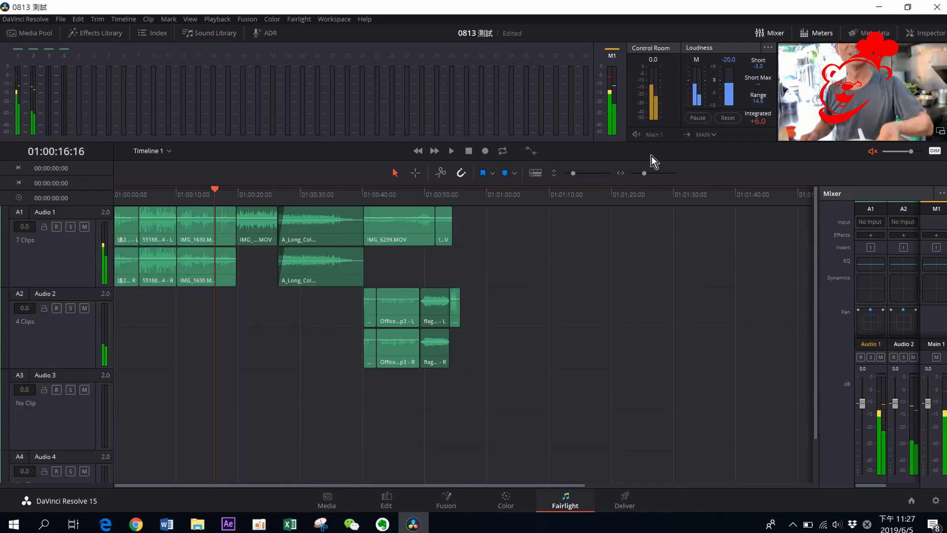
key("space")
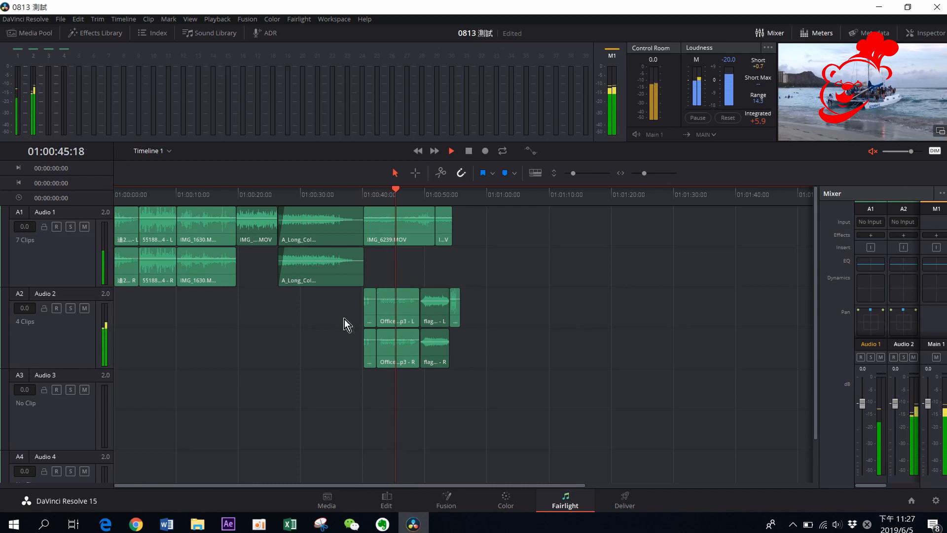
Undock the viewer into a floating window, then move and enlarge it
left_click(940, 131)
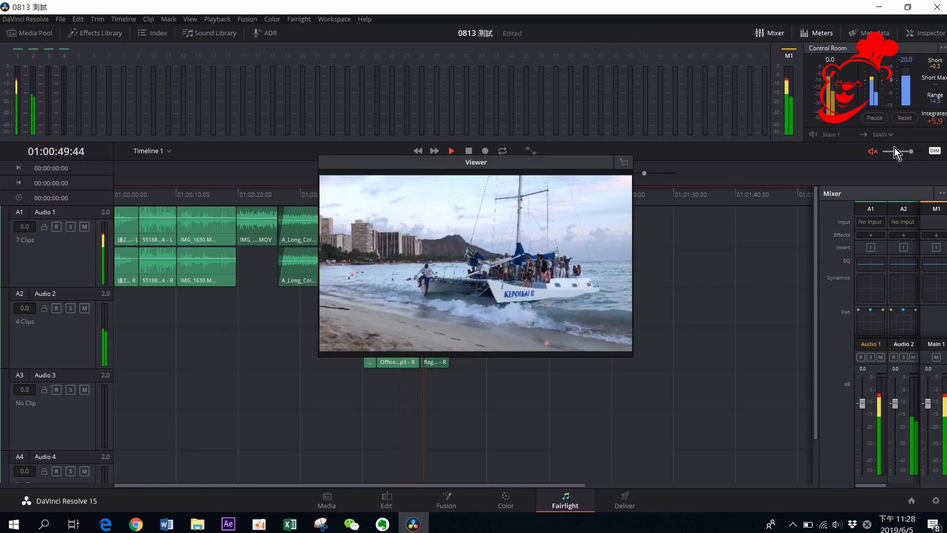
left_click_drag(499, 161, 729, 253)
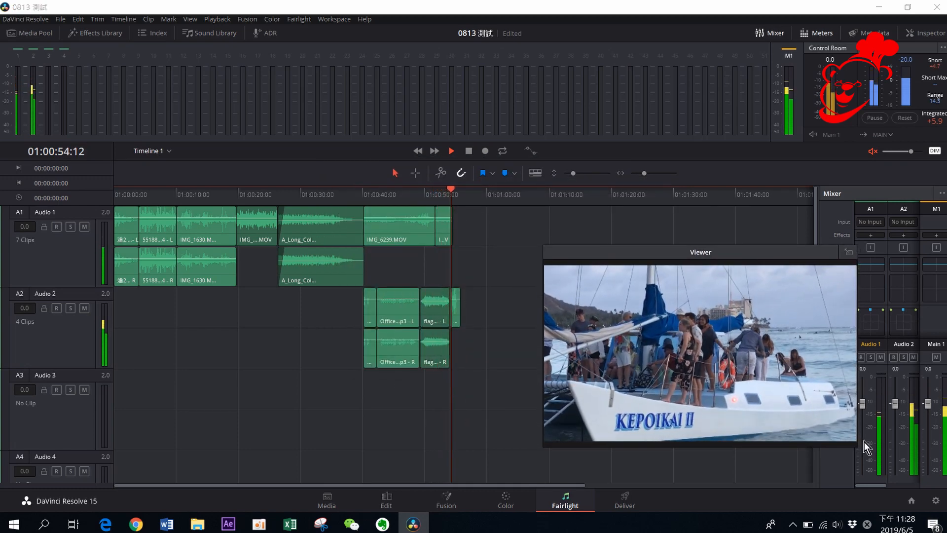
left_click_drag(855, 445, 852, 452)
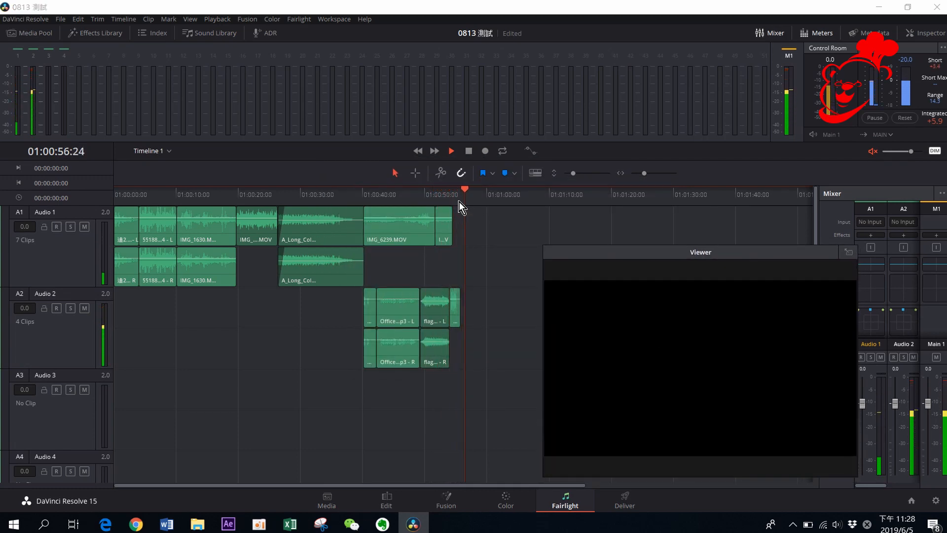
Play the timeline from the start in the floating viewer, then dock the viewer back
left_click_drag(459, 202, 98, 205)
key("space")
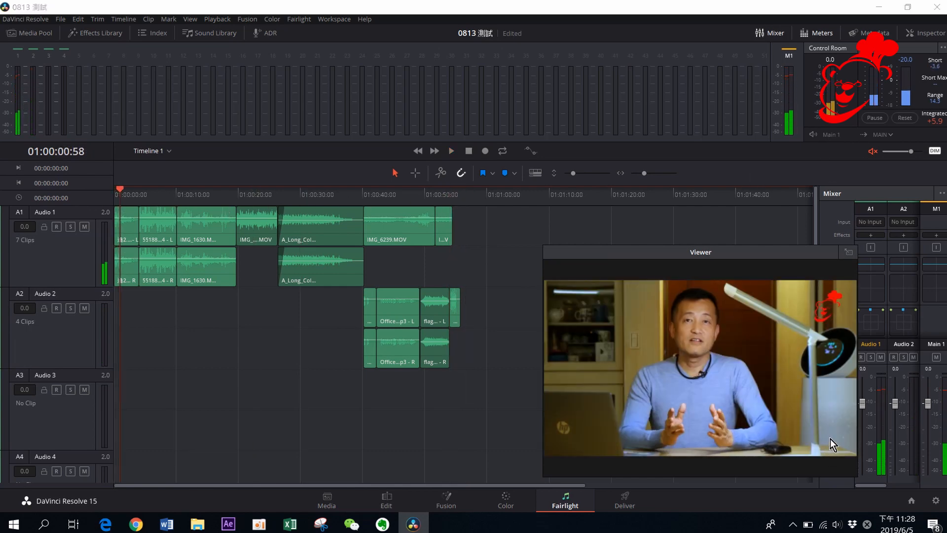
left_click(848, 252)
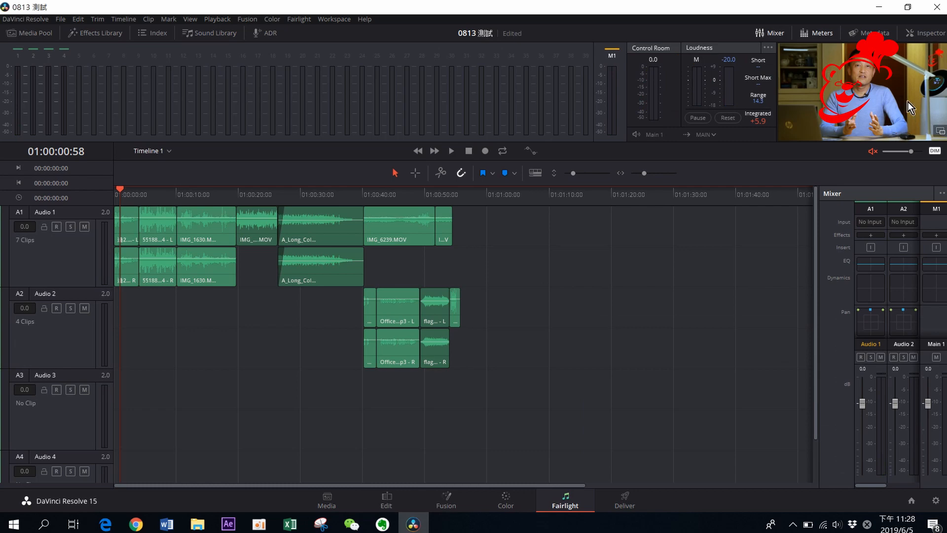
Toggle the Meters panel off and back on
key("space")
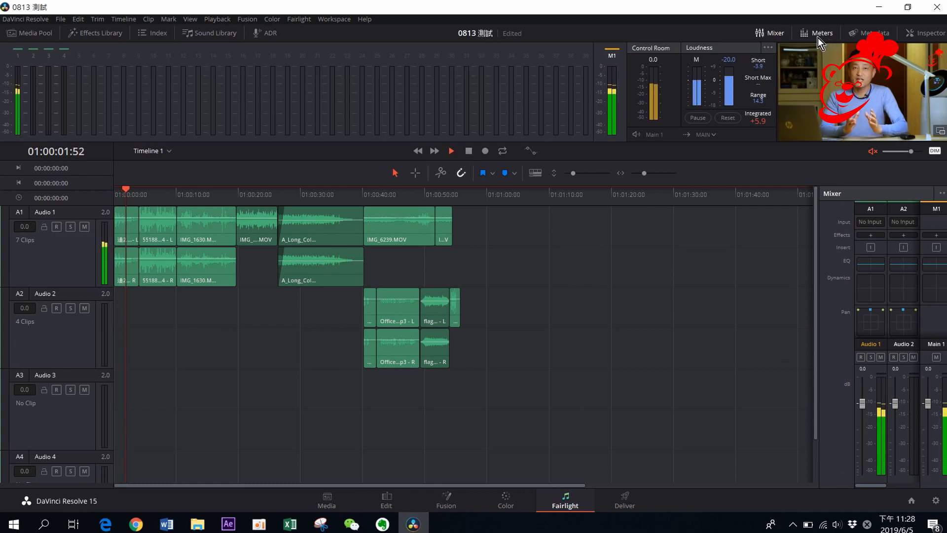
left_click(817, 34)
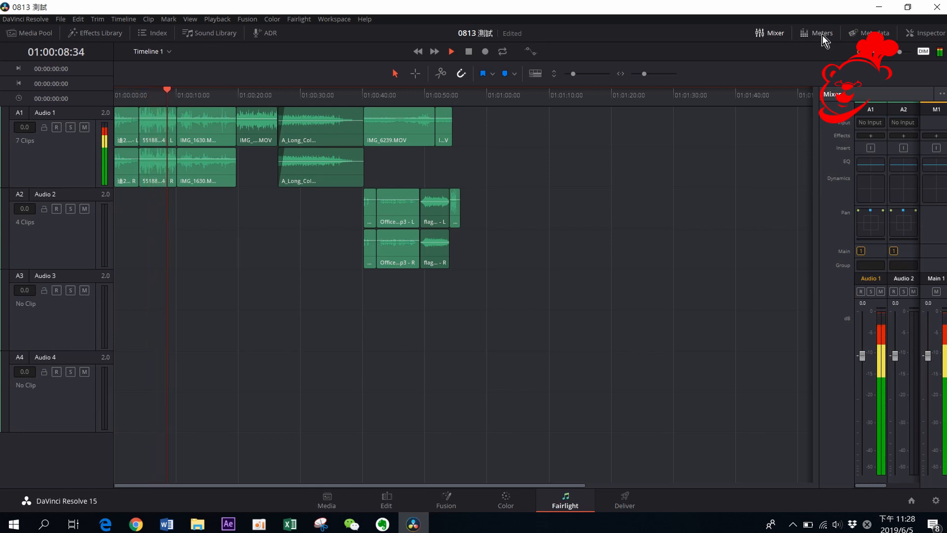
left_click(822, 33)
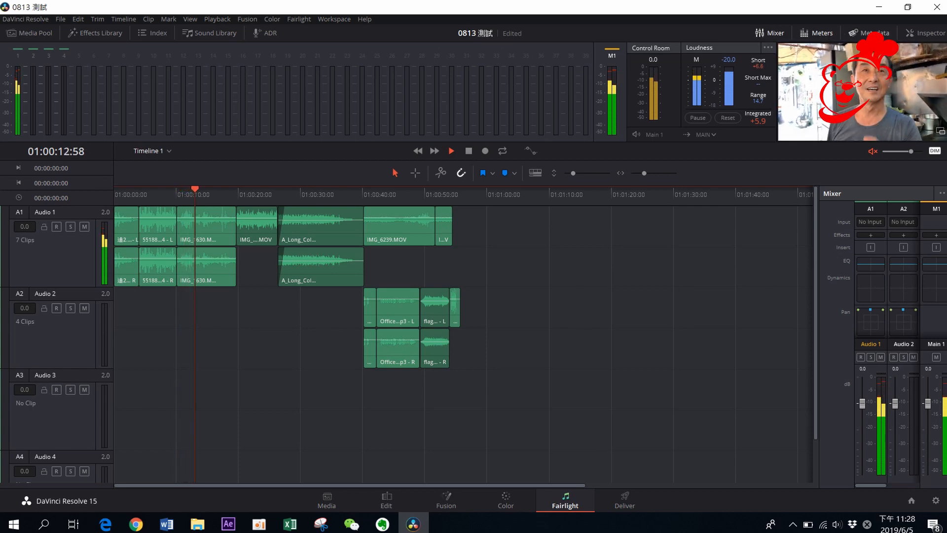
Open the Metadata panel and select several timeline clips to inspect their metadata
left_click(869, 33)
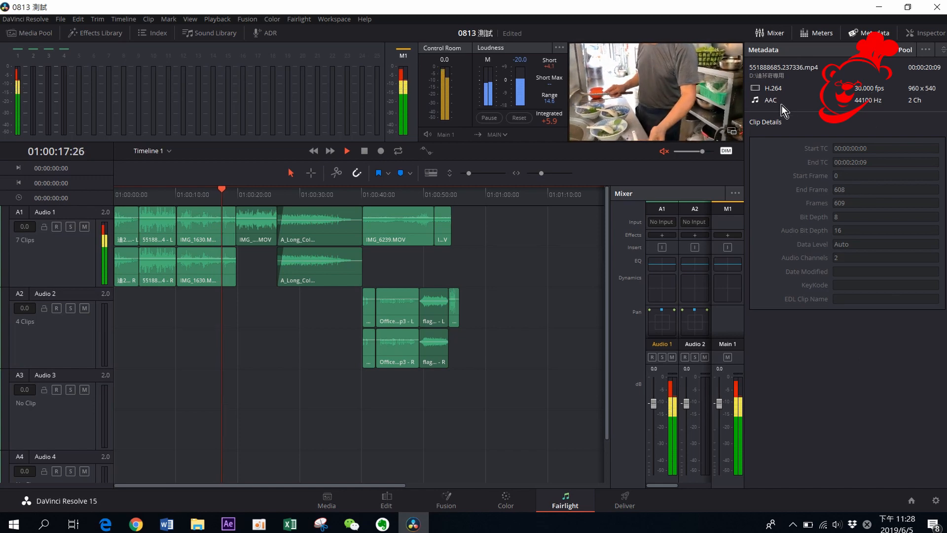
key("space")
left_click(205, 231)
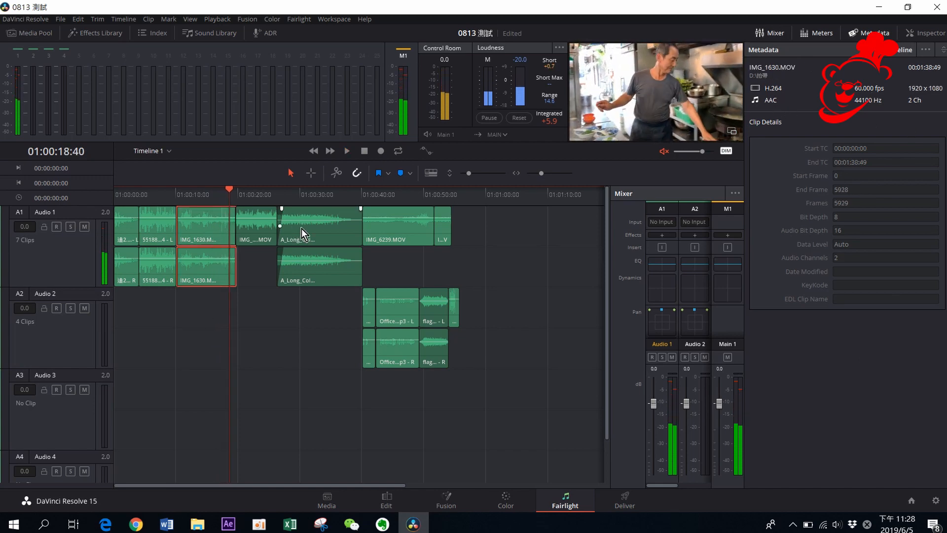
left_click(302, 229)
left_click(250, 232)
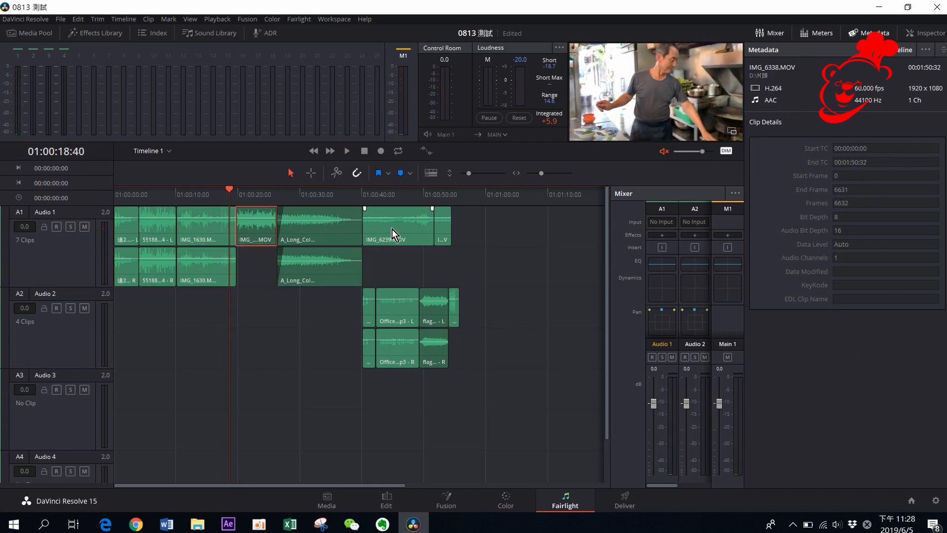
left_click(318, 233)
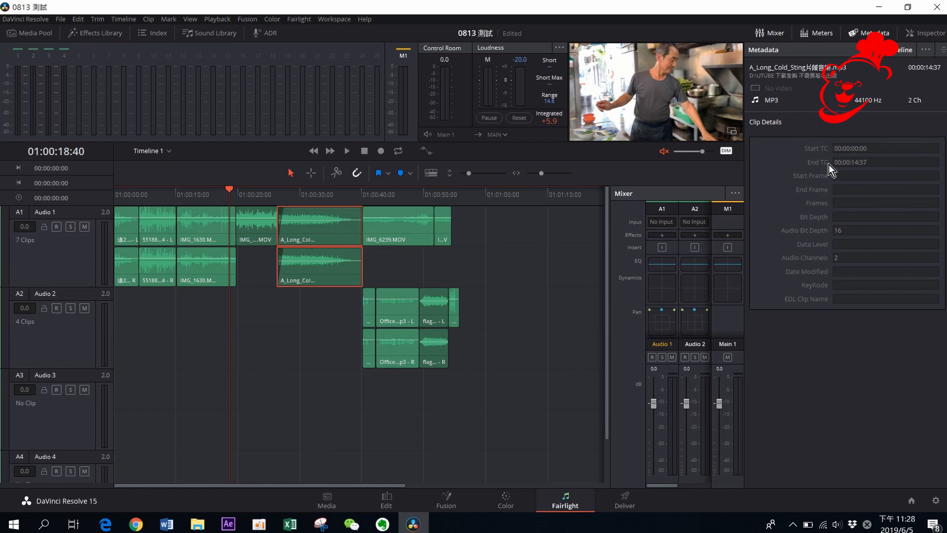
Open the Inspector and reset the selected music clip's volume to 0.00
left_click(927, 35)
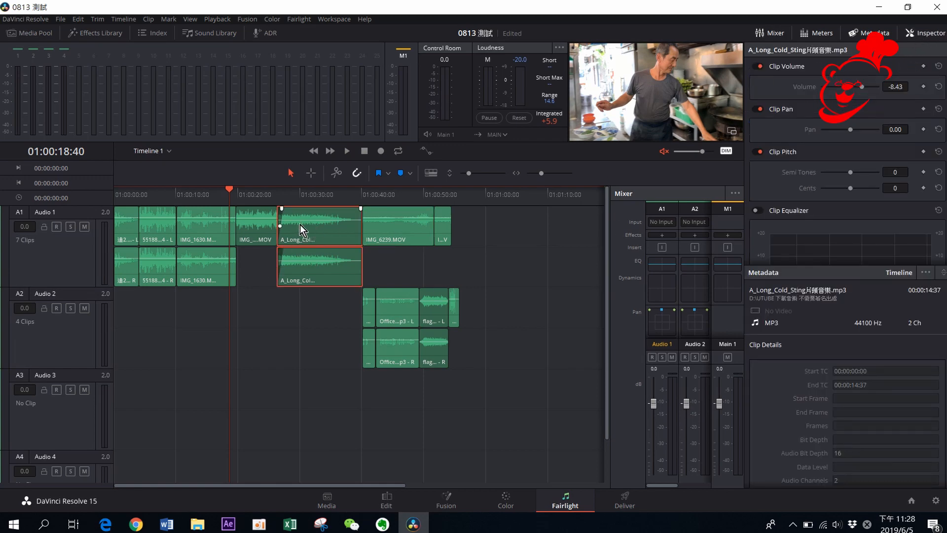
left_click_drag(229, 197, 311, 195)
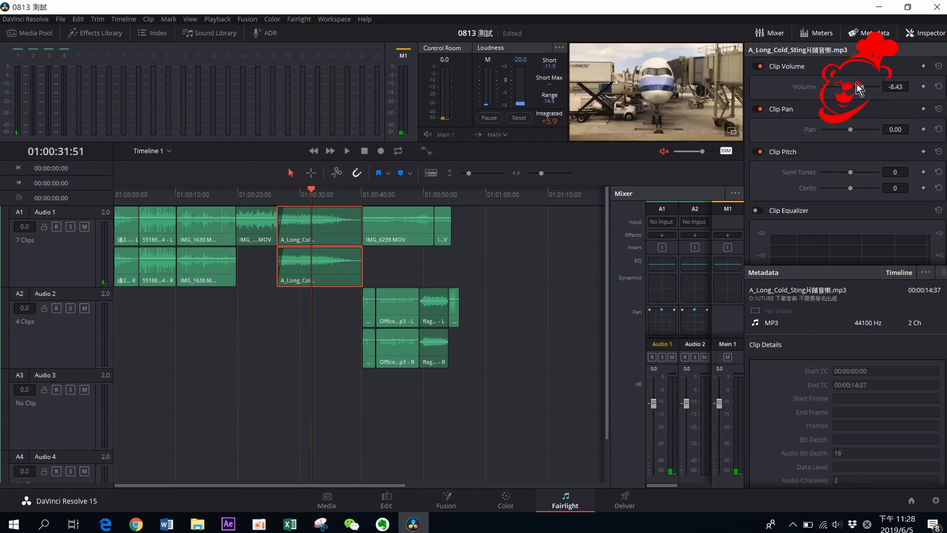
left_click_drag(861, 87, 853, 86)
left_click(939, 87)
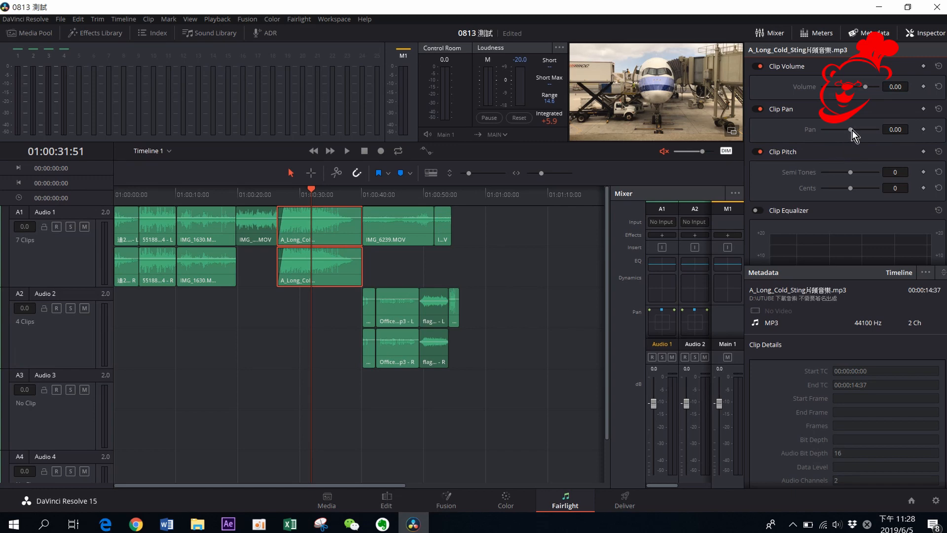
Pan the music clip to about -27 and reset the pan
left_click_drag(851, 129, 855, 132)
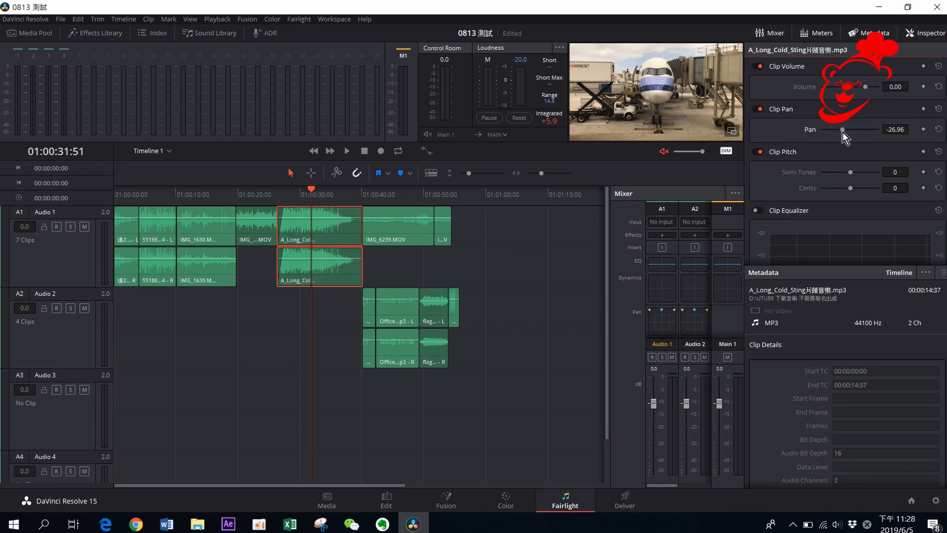
left_click(938, 130)
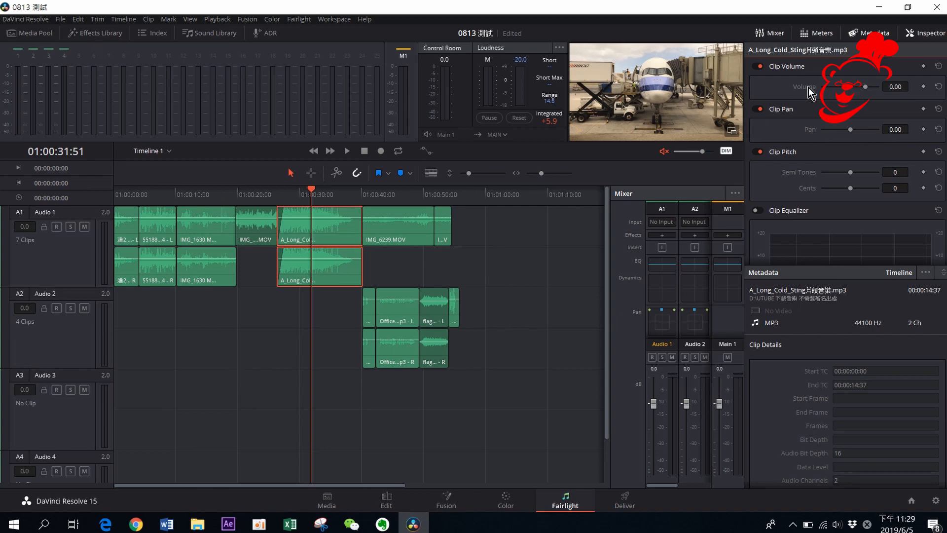
Close the Inspector and Metadata panels
left_click(931, 35)
left_click(853, 33)
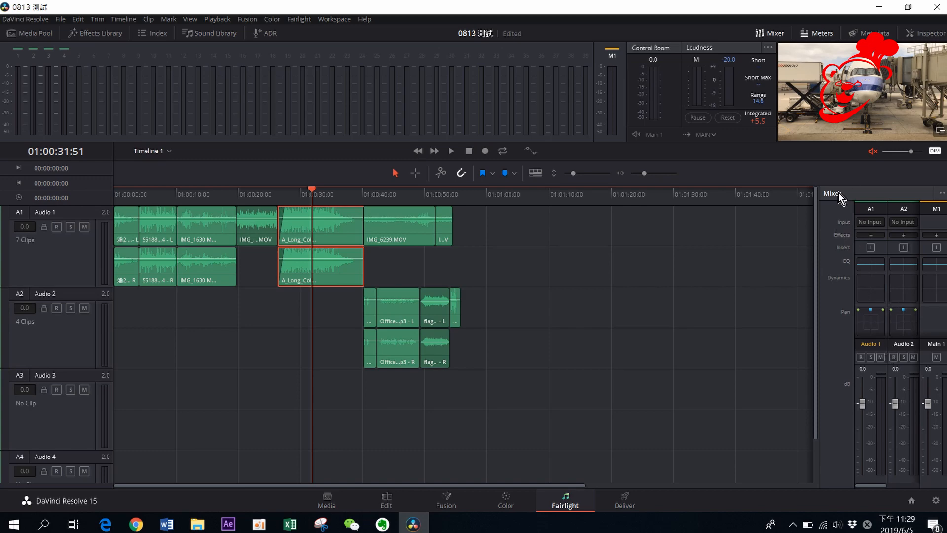
Hide and reshow the Mixer, then widen it to display all four audio tracks
left_click(770, 32)
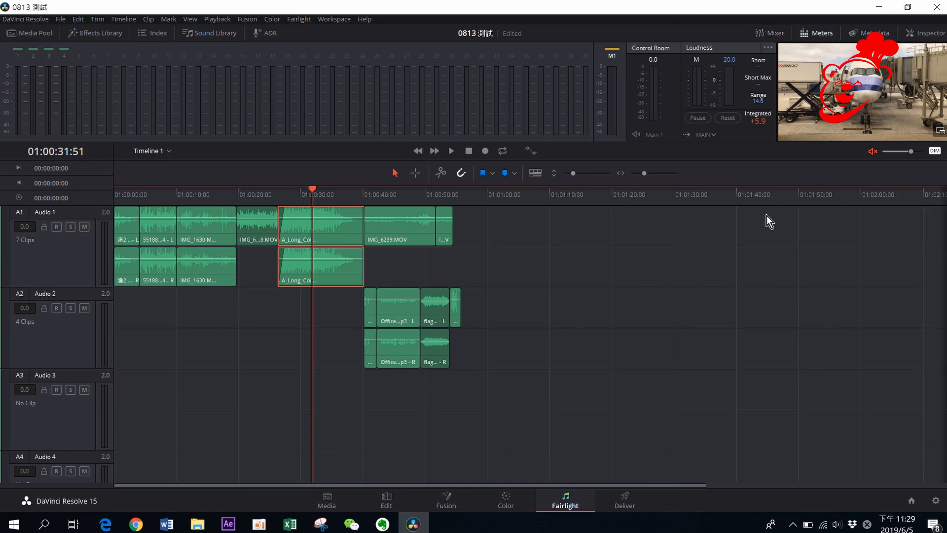
left_click(775, 33)
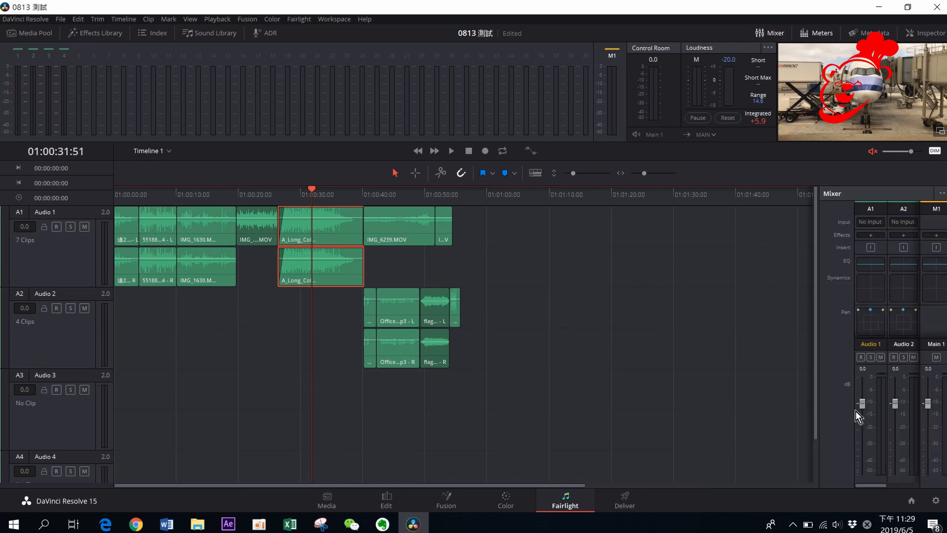
left_click_drag(819, 351, 714, 345)
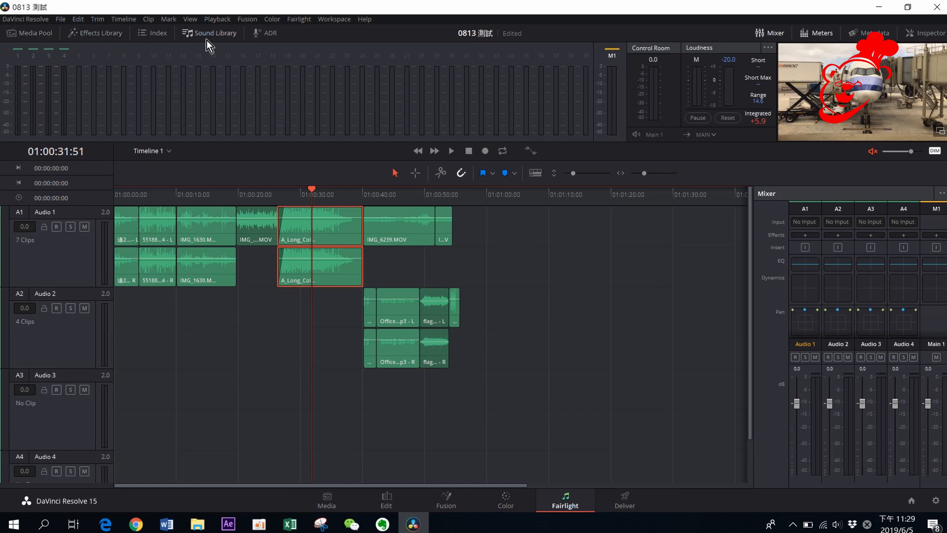
Open the Media Pool and preview the selected clip's audio in its preview player
left_click(43, 34)
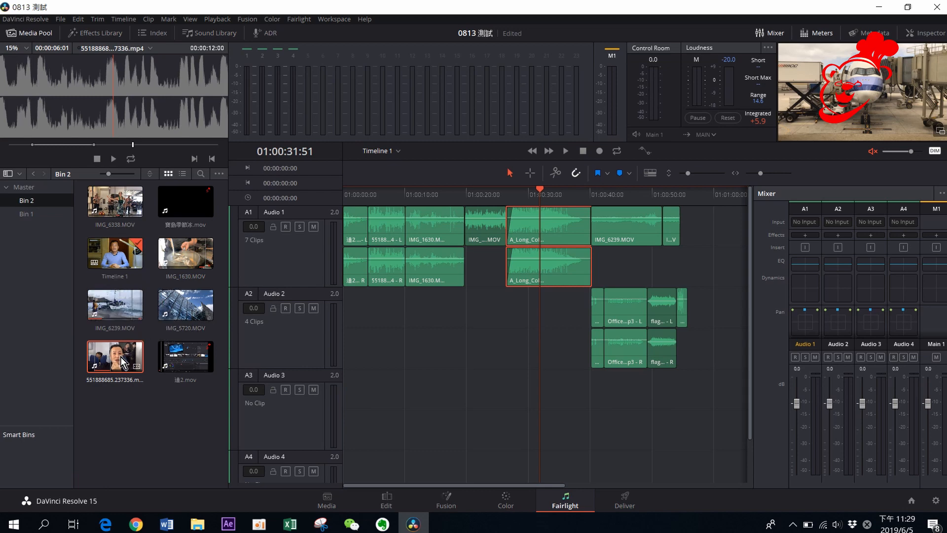
left_click(112, 159)
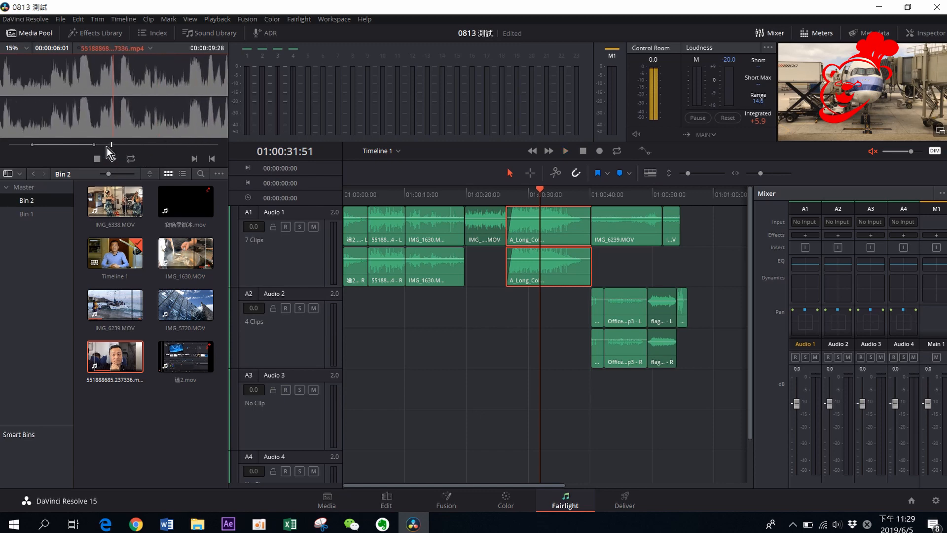
left_click_drag(107, 147, 17, 137)
left_click(111, 159)
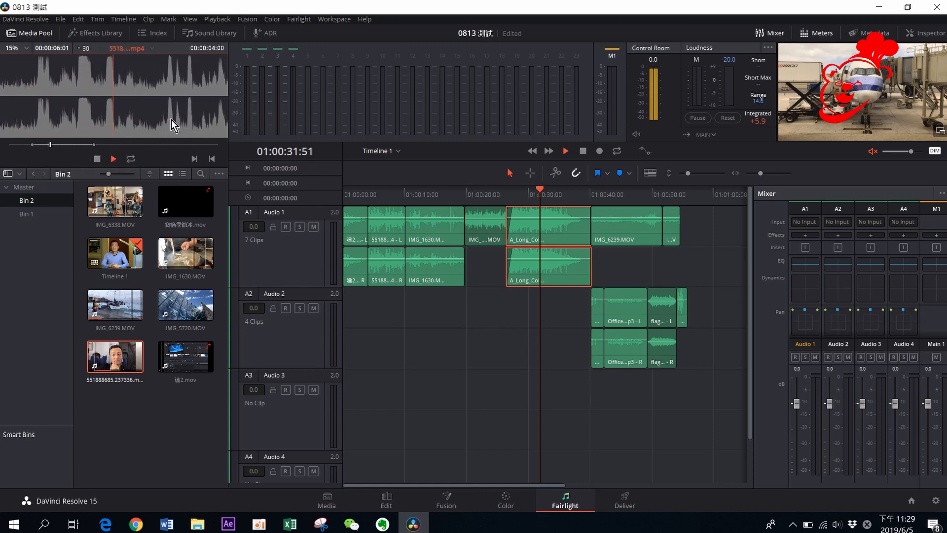
left_click_drag(65, 144, 84, 143)
key("space")
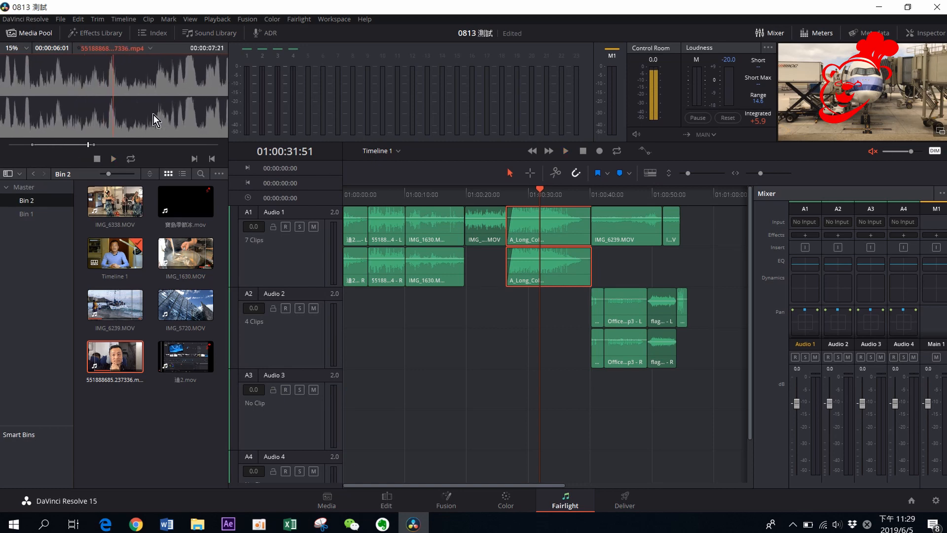
Open the Effects Library and browse the FairlightFX audio effects list
left_click(104, 33)
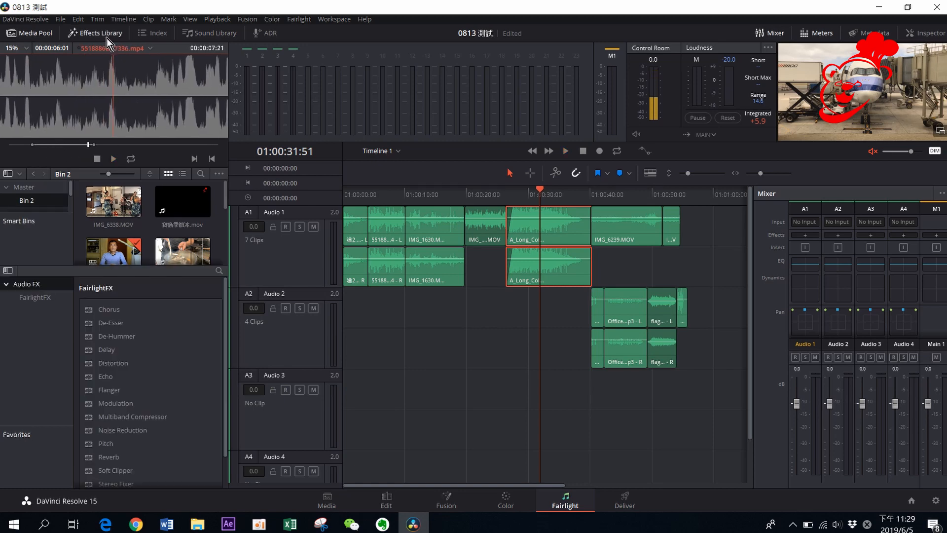
scroll(136, 350, "down", 2)
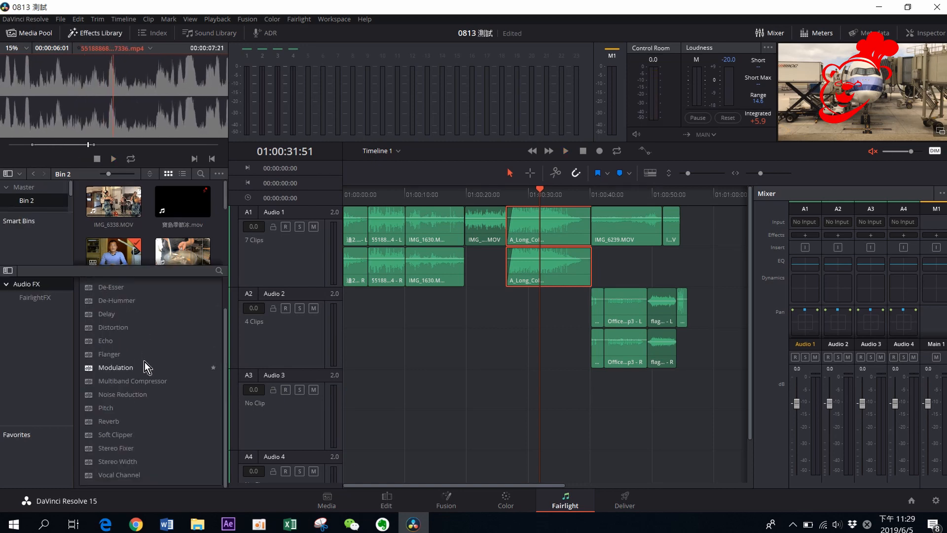
scroll(145, 366, "up", 2)
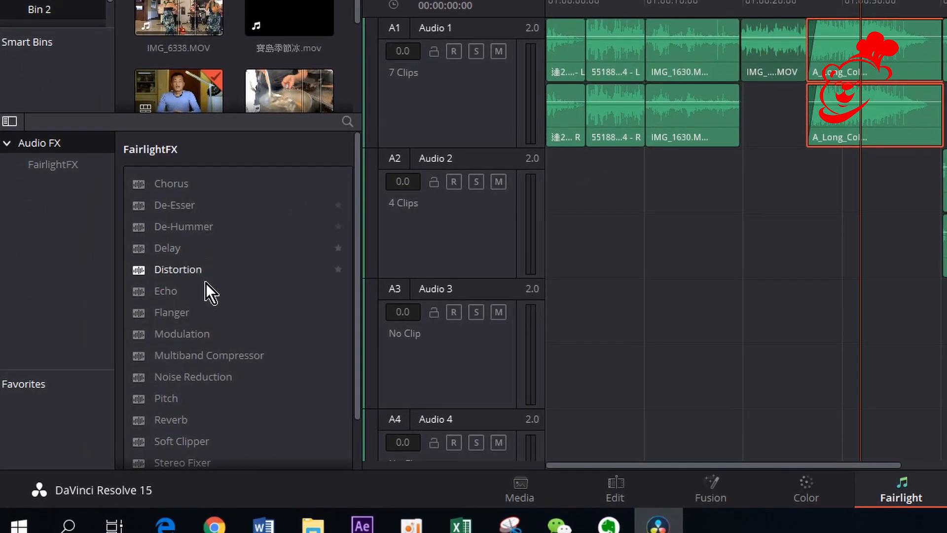
scroll(207, 320, "down", 2)
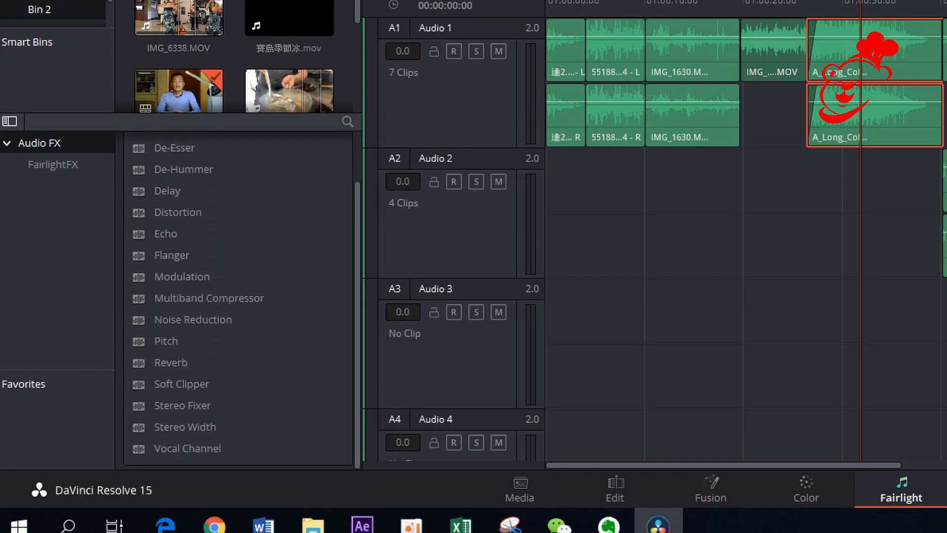
Open the Index, Sound Library and ADR panels in turn
left_click(267, 0)
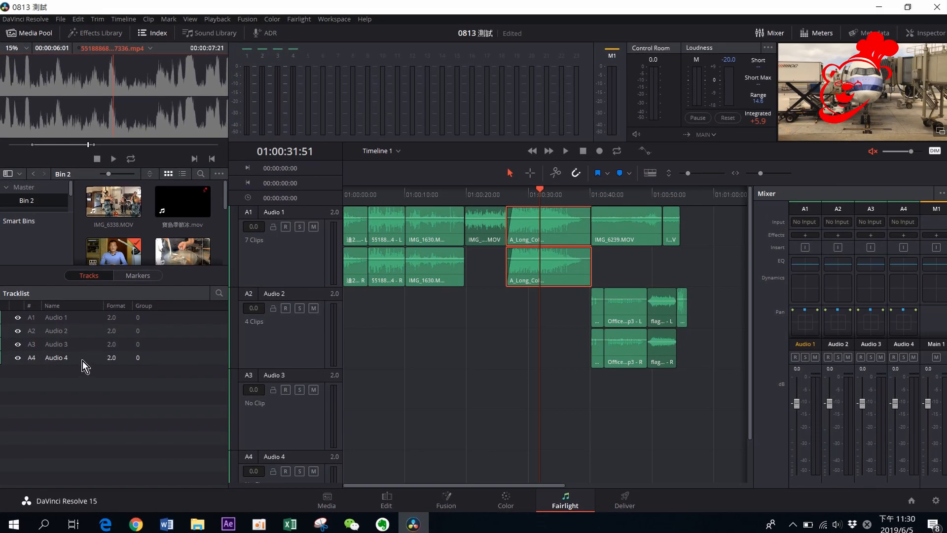
left_click(209, 35)
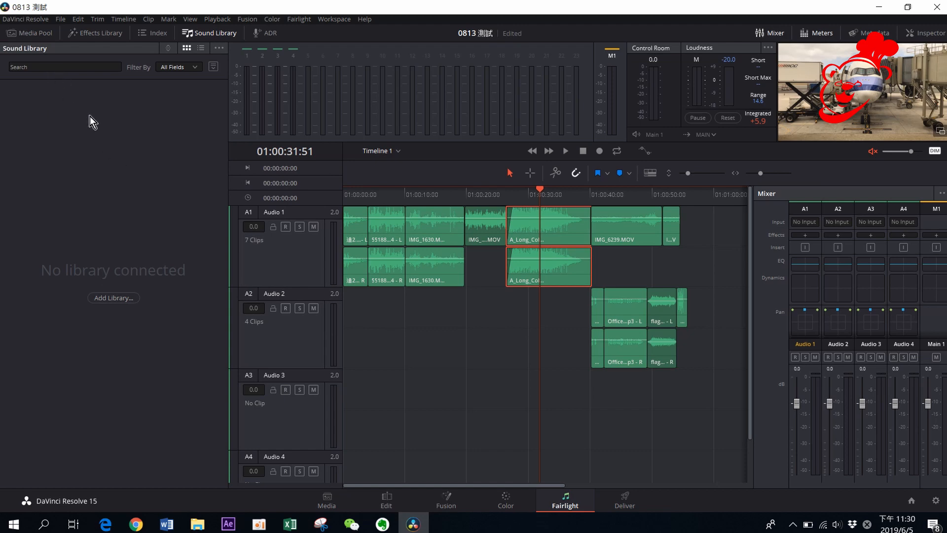
left_click(271, 33)
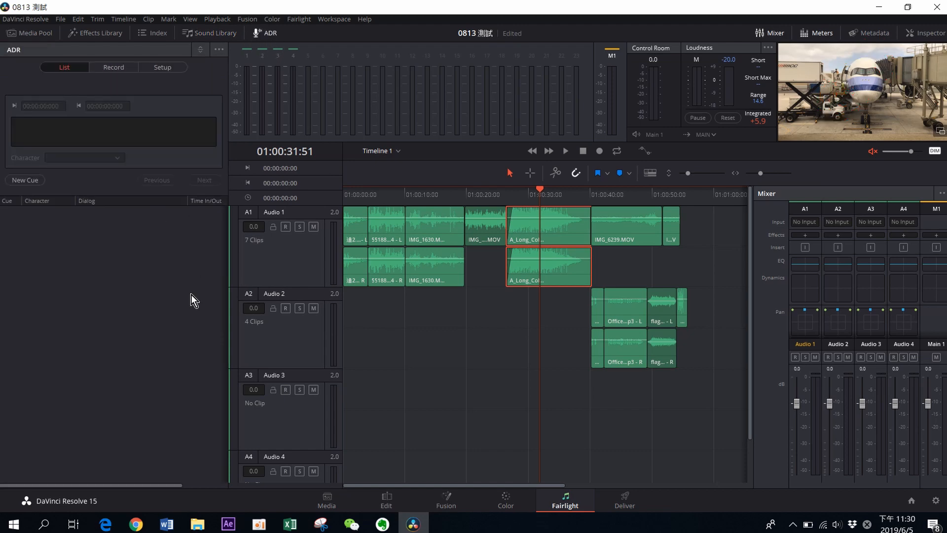